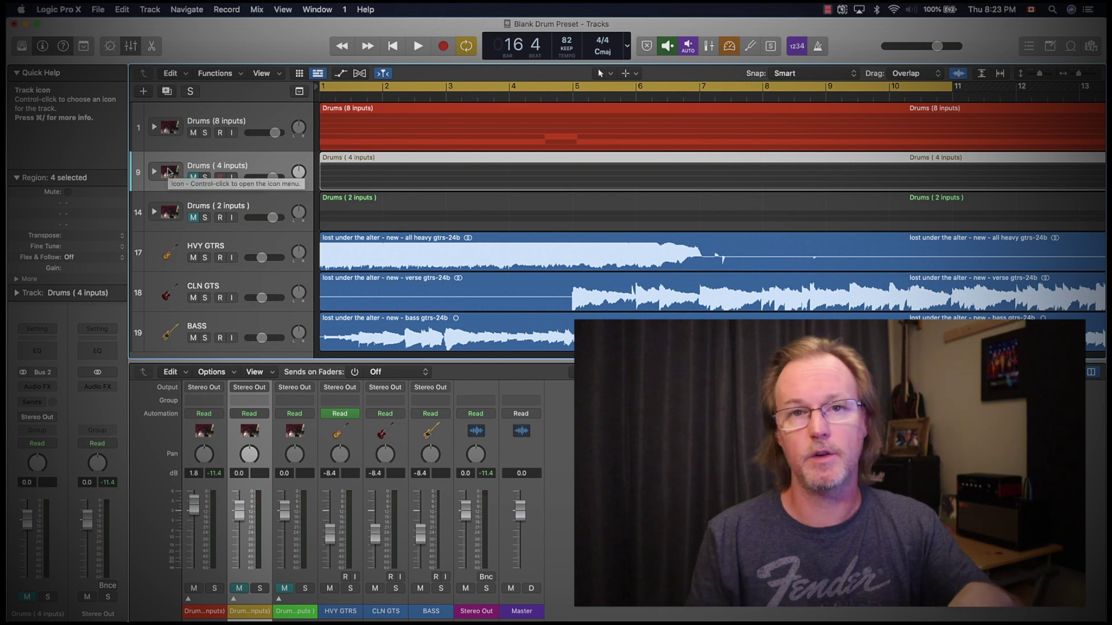
Step: Expand the Drums (8 inputs) track stack to show its individual drum tracks
{"action": "left_click", "coordinate": [230, 116]}
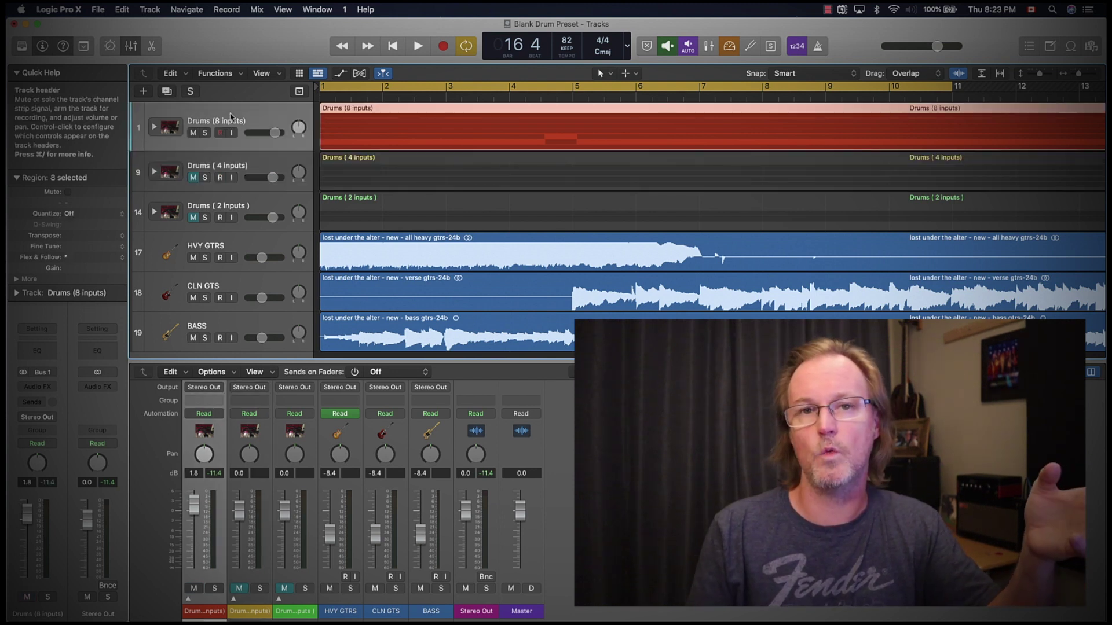
{"action": "left_click", "coordinate": [154, 127]}
{"action": "scroll", "coordinate": [184, 200], "scroll_direction": "down", "scroll_amount": 2}
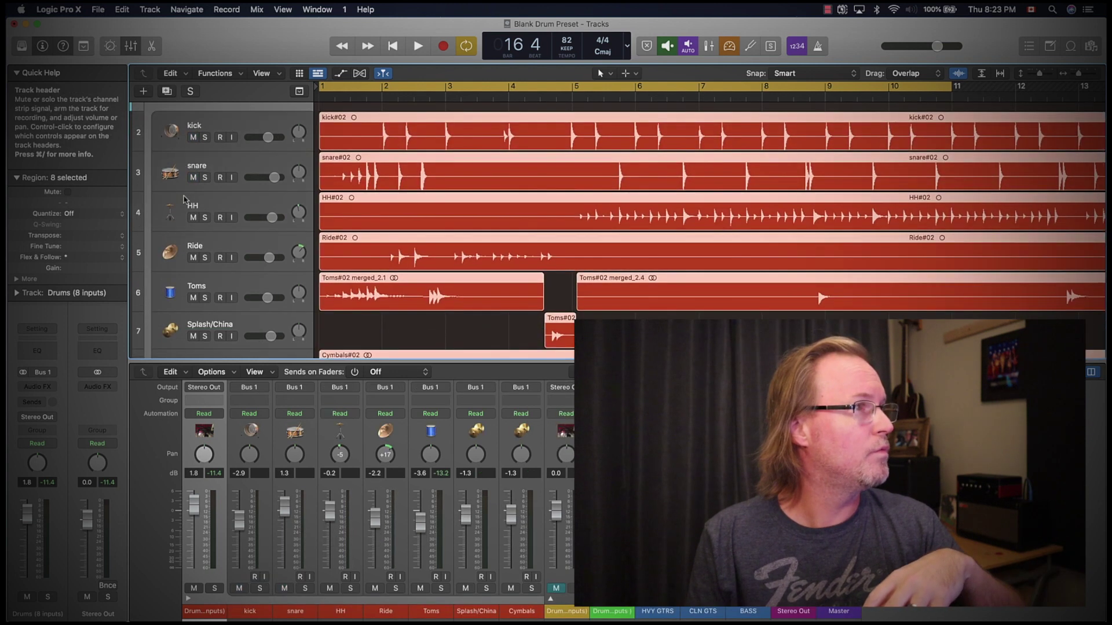
Step: Look through the stack's drum tracks, from kick through Ride, Toms and Cymbals
{"action": "left_click", "coordinate": [164, 139]}
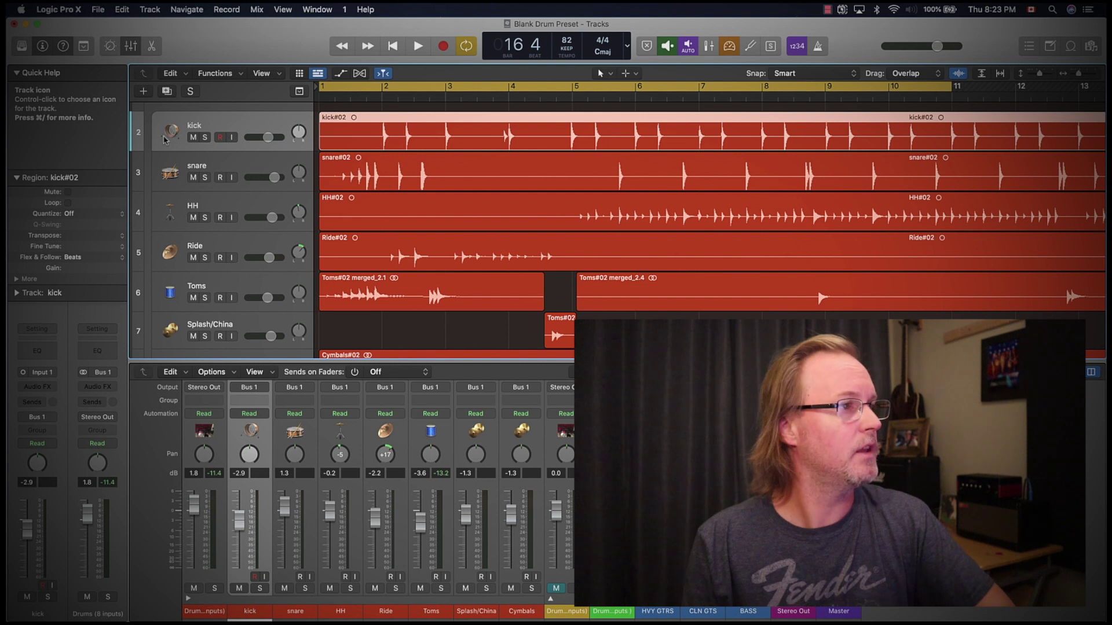
{"action": "left_click", "coordinate": [175, 253], "text": "shift"}
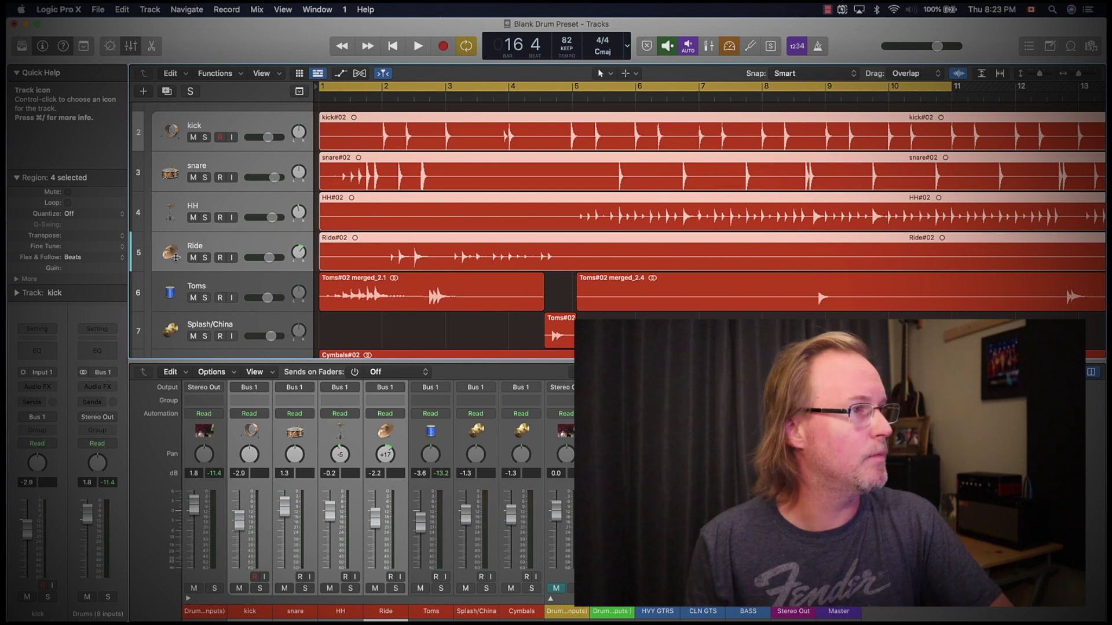
{"action": "left_click", "coordinate": [177, 296]}
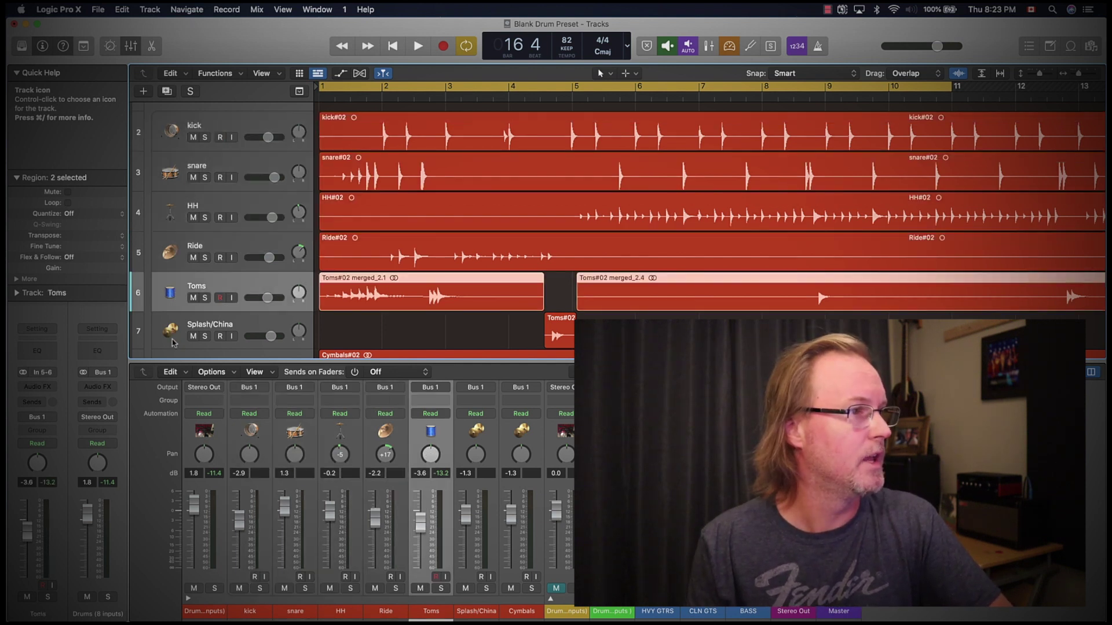
{"action": "scroll", "coordinate": [172, 343], "scroll_direction": "down", "scroll_amount": 3}
{"action": "left_click", "coordinate": [173, 300]}
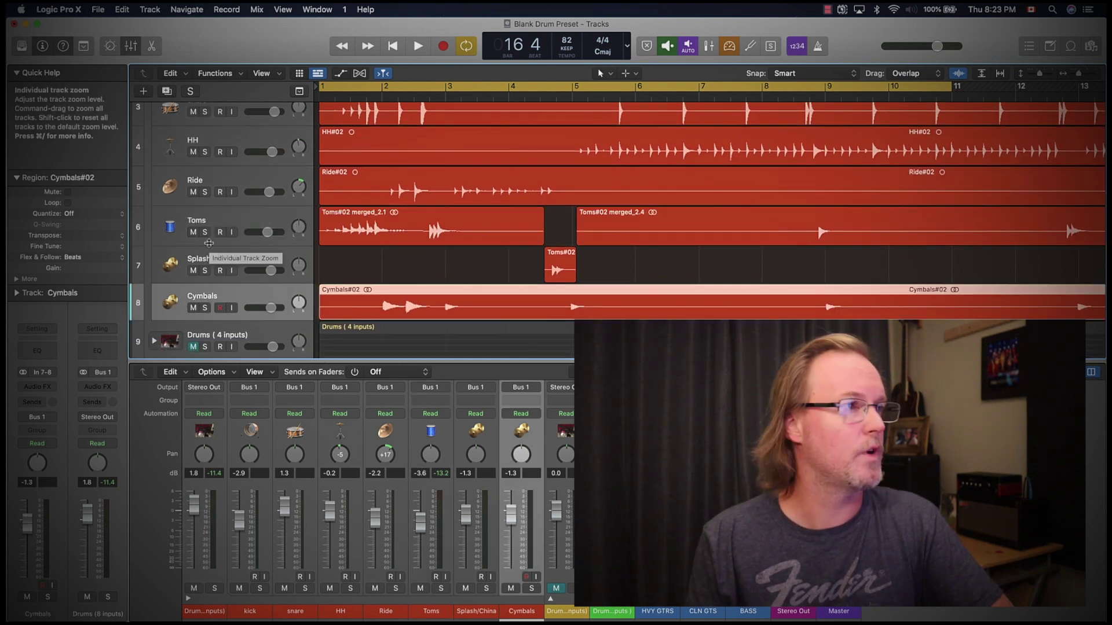
{"action": "scroll", "coordinate": [209, 243], "scroll_direction": "up", "scroll_amount": 5}
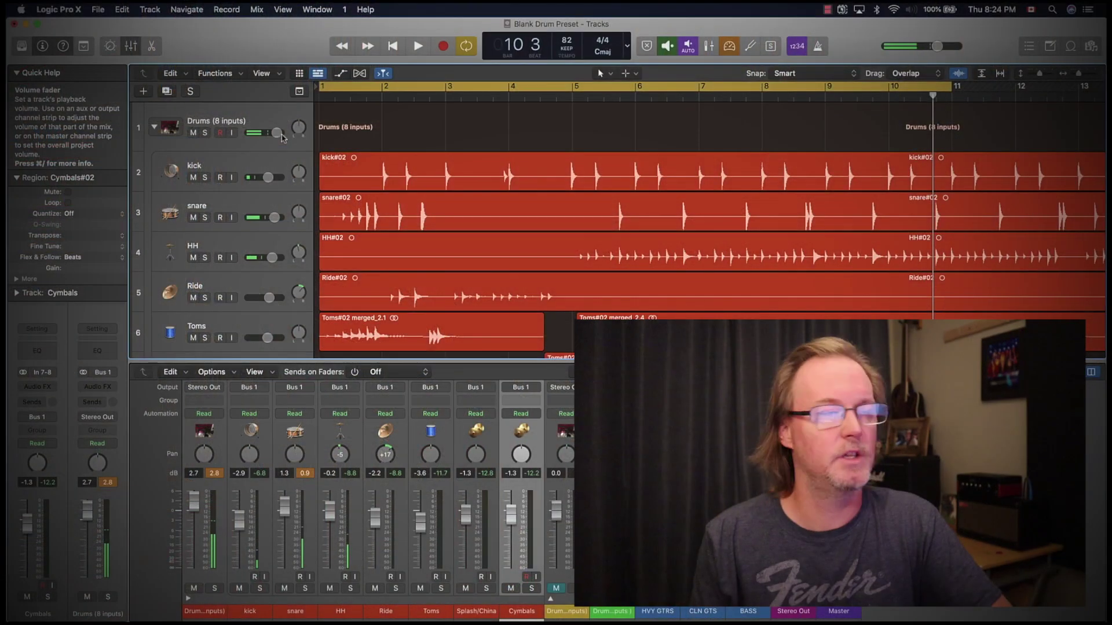
Step: Turn off cycle mode, place the playhead near bar 4 beat 2 and solo the Drums (8 inputs) stack
{"action": "scroll", "coordinate": [197, 286], "scroll_direction": "down", "scroll_amount": 3}
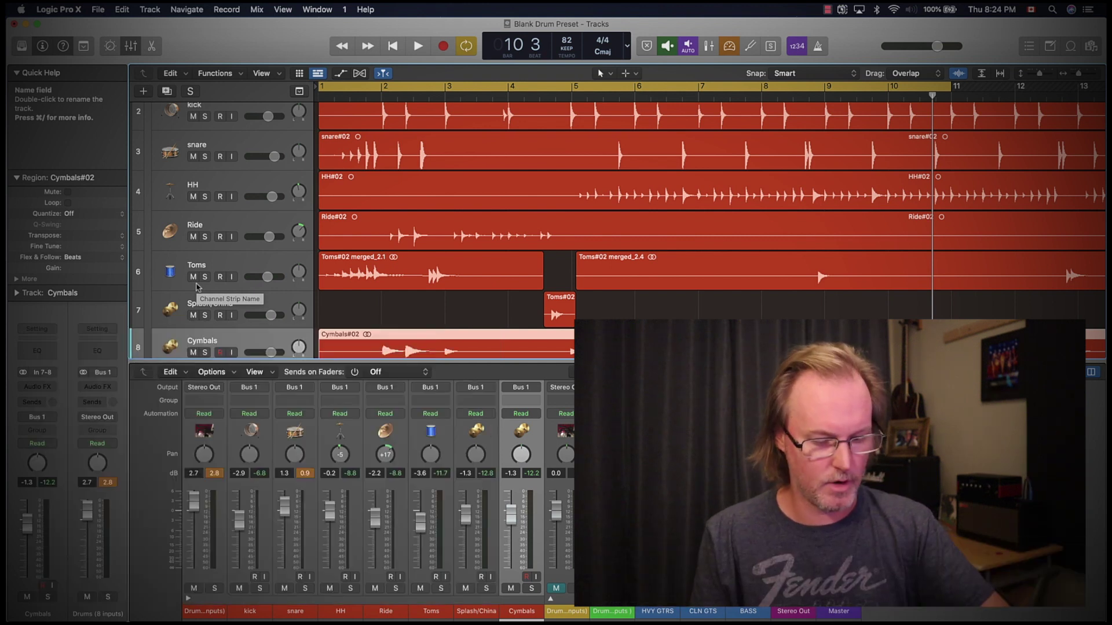
{"action": "key", "text": "c"}
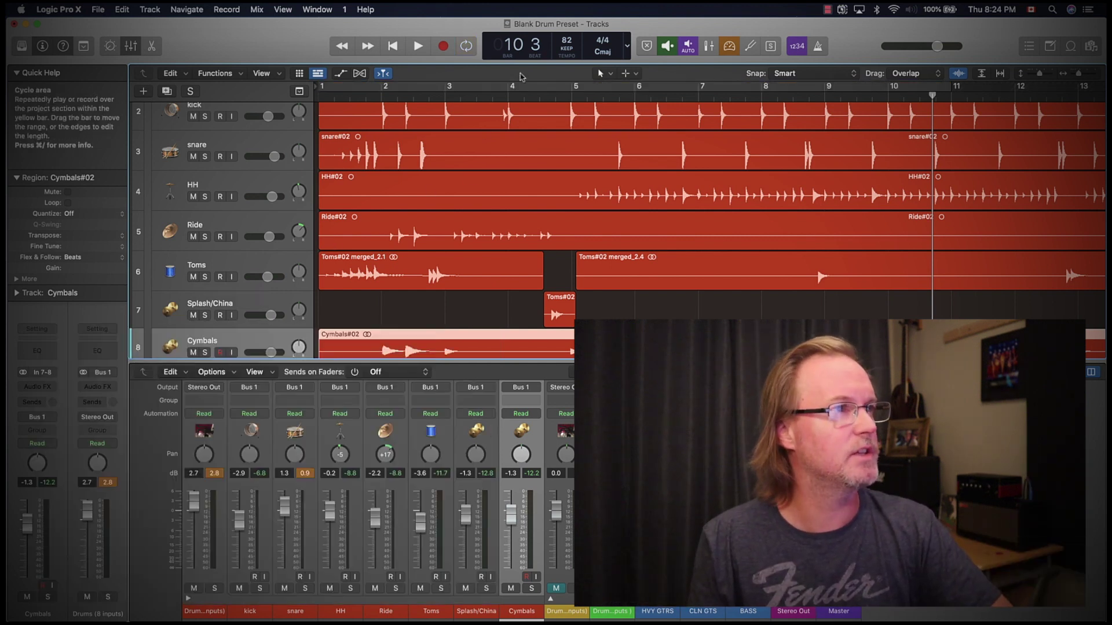
{"action": "scroll", "coordinate": [405, 173], "scroll_direction": "up", "scroll_amount": 2}
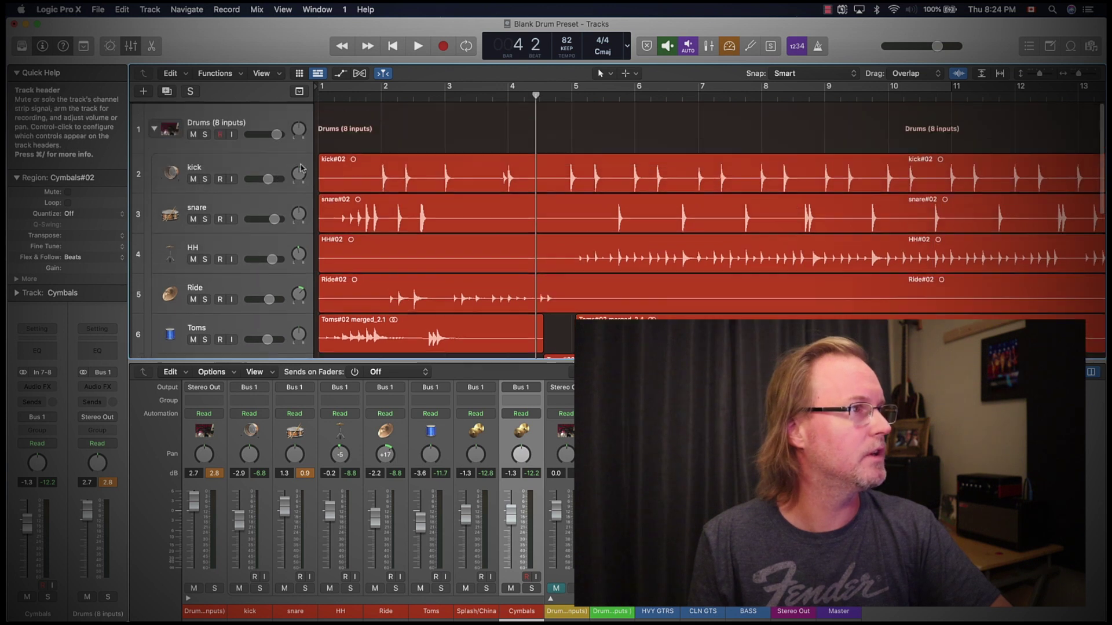
{"action": "left_click", "coordinate": [204, 128]}
Step: Play back the soloed drum stack from around bars 4, 8 and 16 to check the toms and cymbals
{"action": "scroll", "coordinate": [396, 205], "scroll_direction": "down", "scroll_amount": 3}
{"action": "key", "text": "space"}
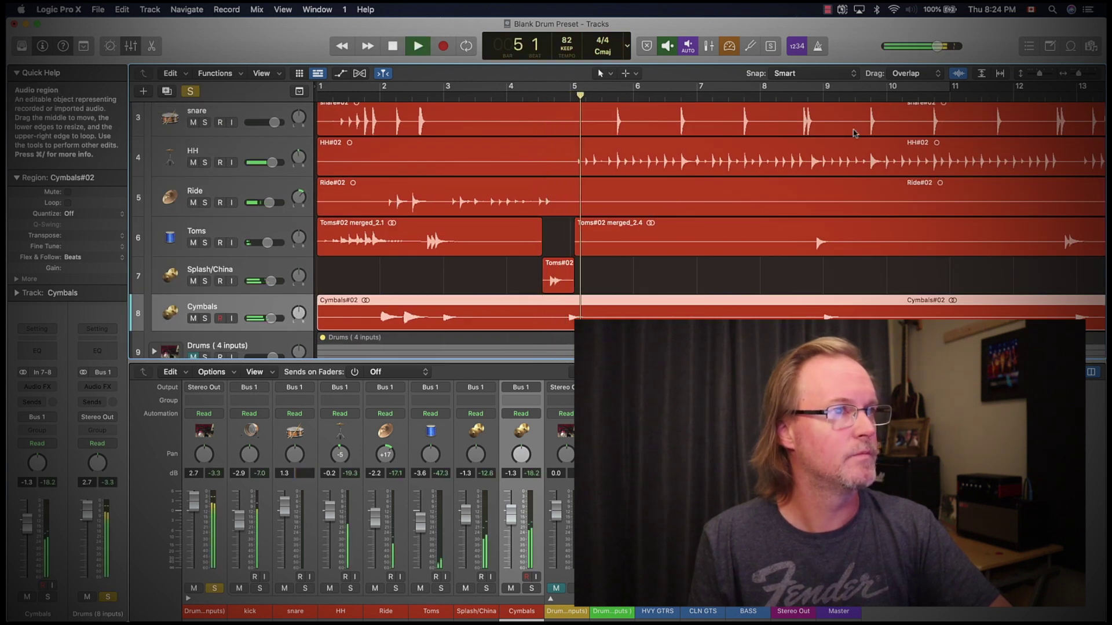
{"action": "left_click", "coordinate": [793, 101]}
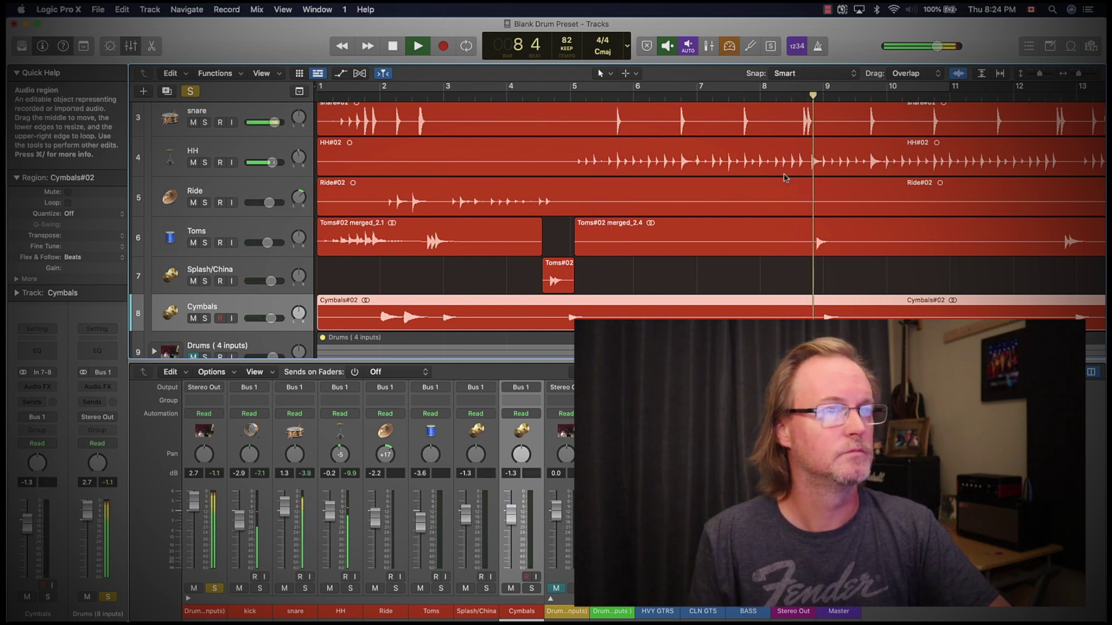
{"action": "scroll", "coordinate": [785, 178], "scroll_direction": "right", "scroll_amount": 10}
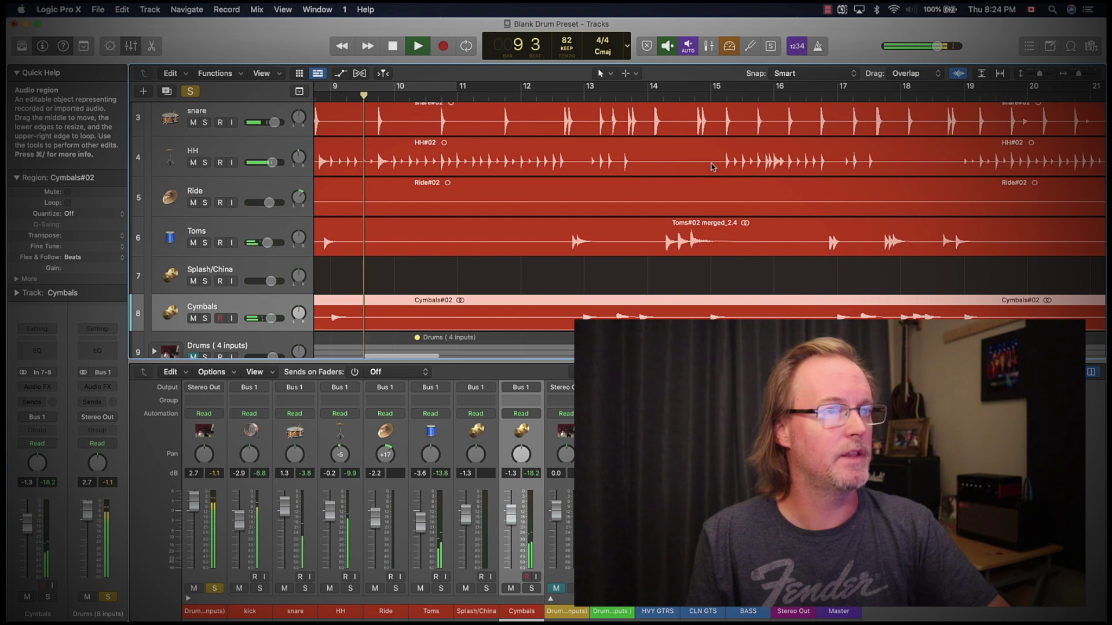
{"action": "key", "text": "space"}
{"action": "left_click", "coordinate": [808, 100]}
{"action": "key", "text": "space"}
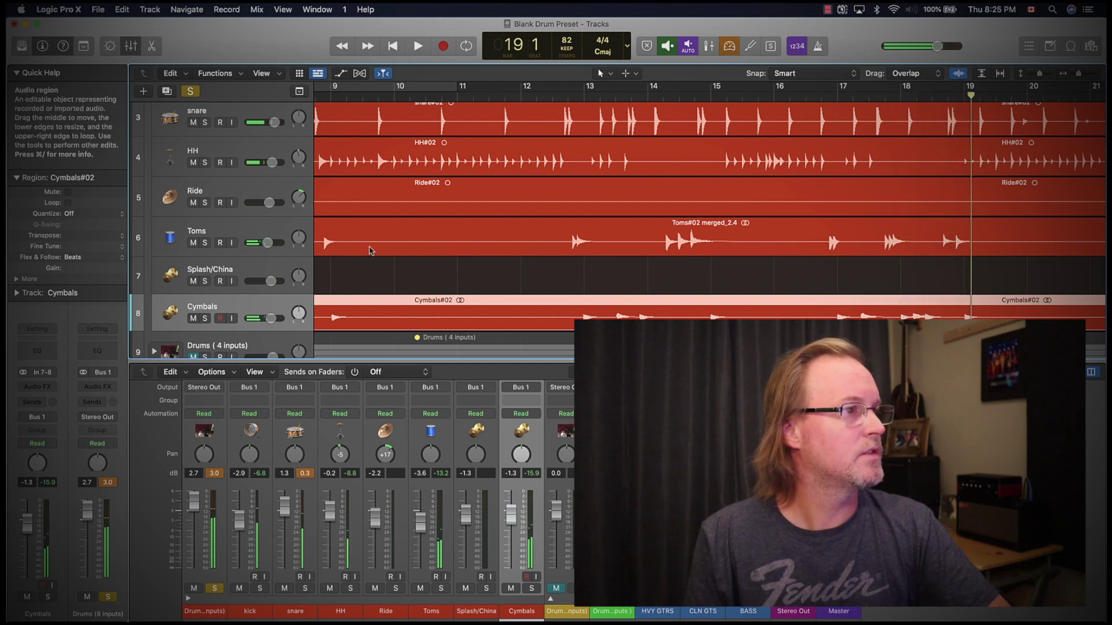
Step: Solo the Toms track and audition it around bars 12 and 8, stopping the playhead at bar 8 beat 4
{"action": "scroll", "coordinate": [775, 106], "scroll_direction": "left", "scroll_amount": 10}
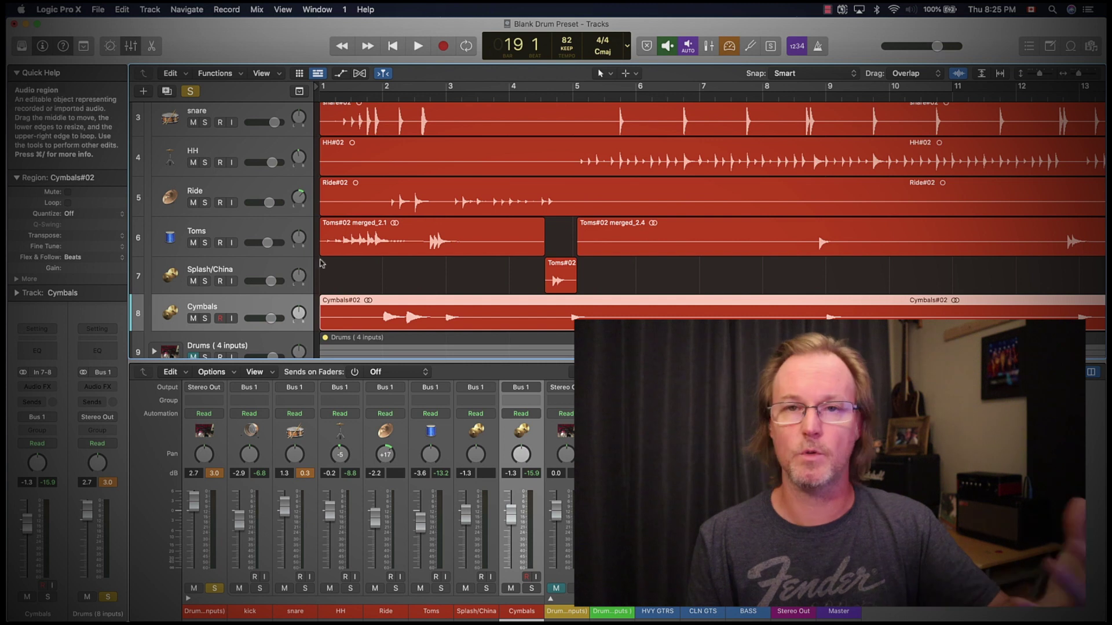
{"action": "scroll", "coordinate": [582, 278], "scroll_direction": "right", "scroll_amount": 5}
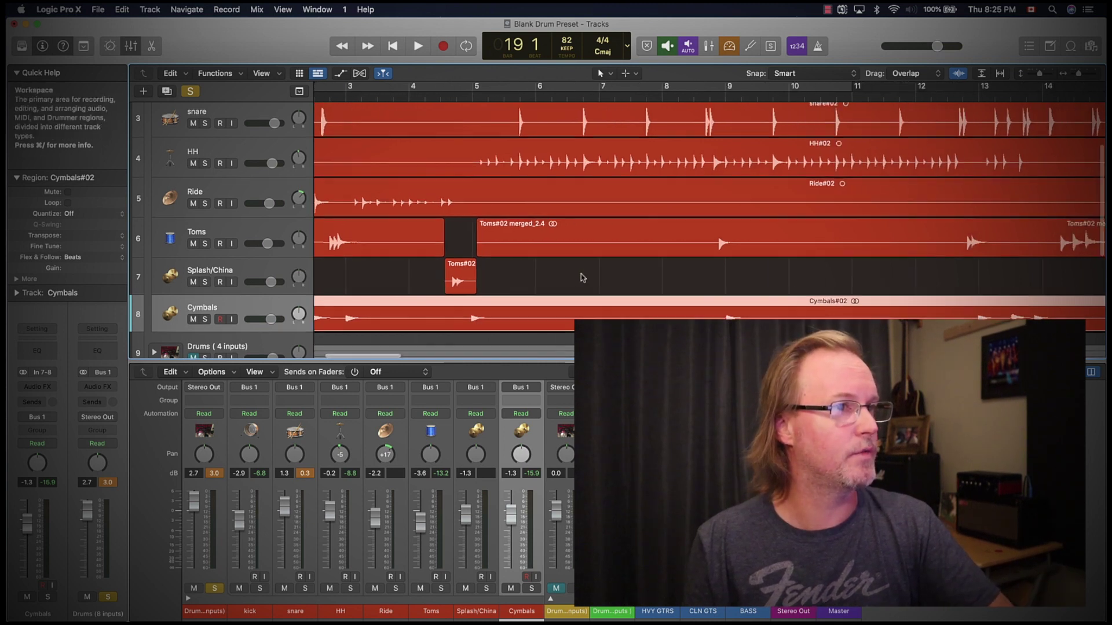
{"action": "scroll", "coordinate": [582, 278], "scroll_direction": "down", "scroll_amount": 1}
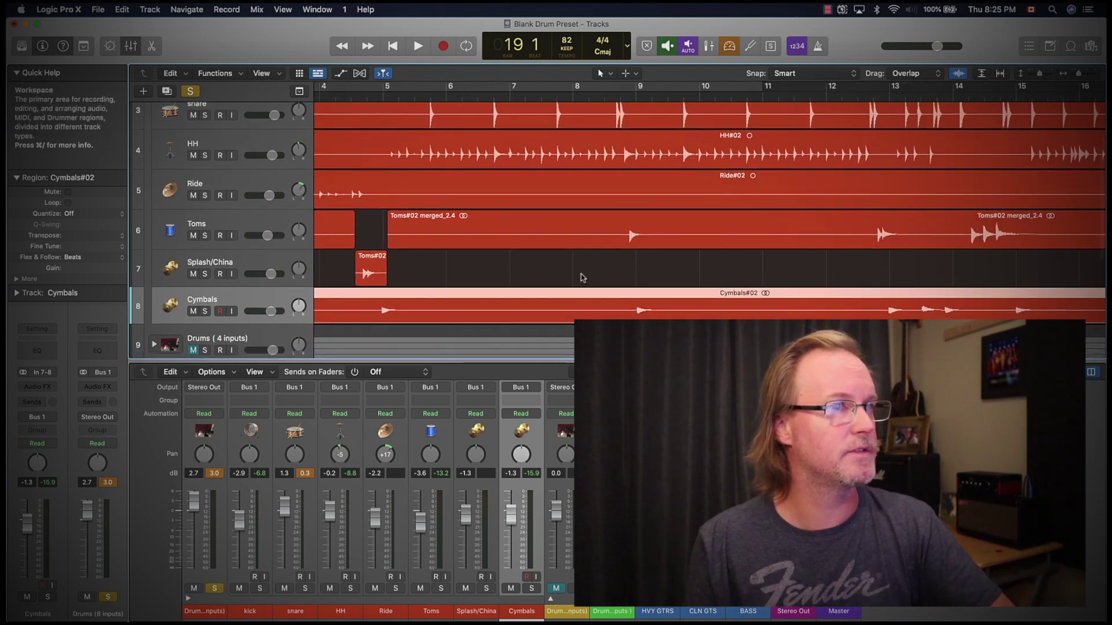
{"action": "left_click", "coordinate": [206, 236]}
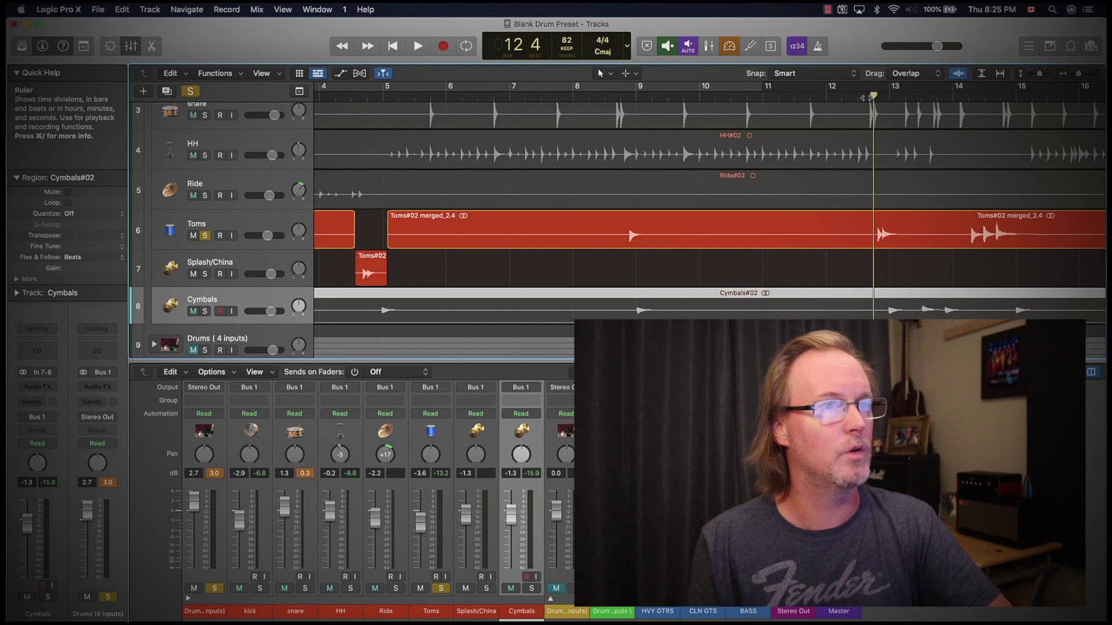
{"action": "key", "text": "space"}
{"action": "left_click", "coordinate": [615, 97]}
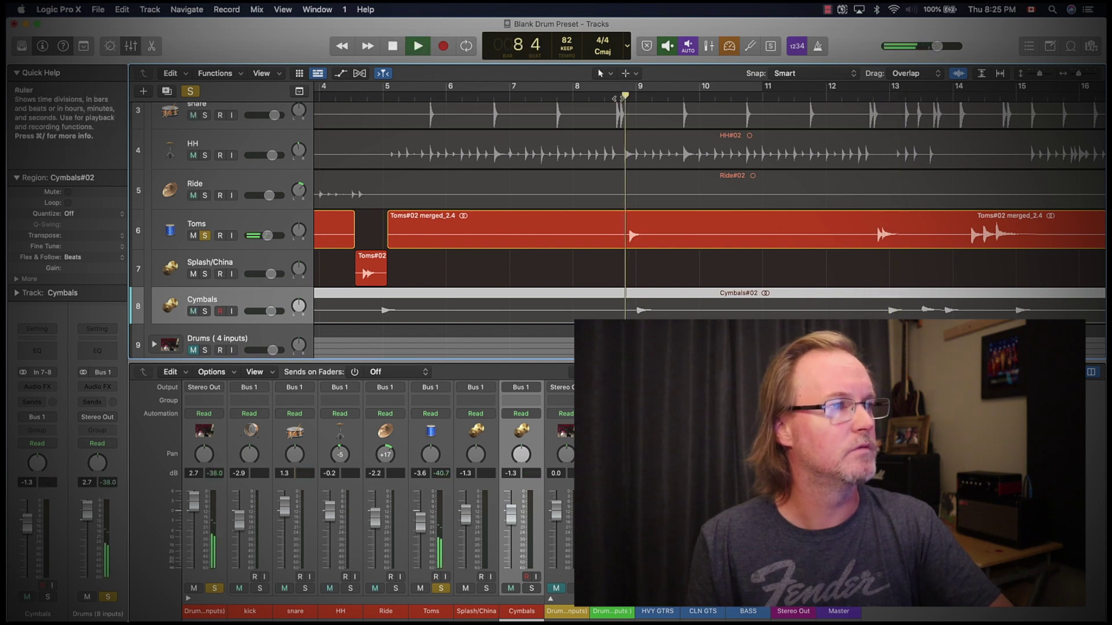
{"action": "key", "text": "space"}
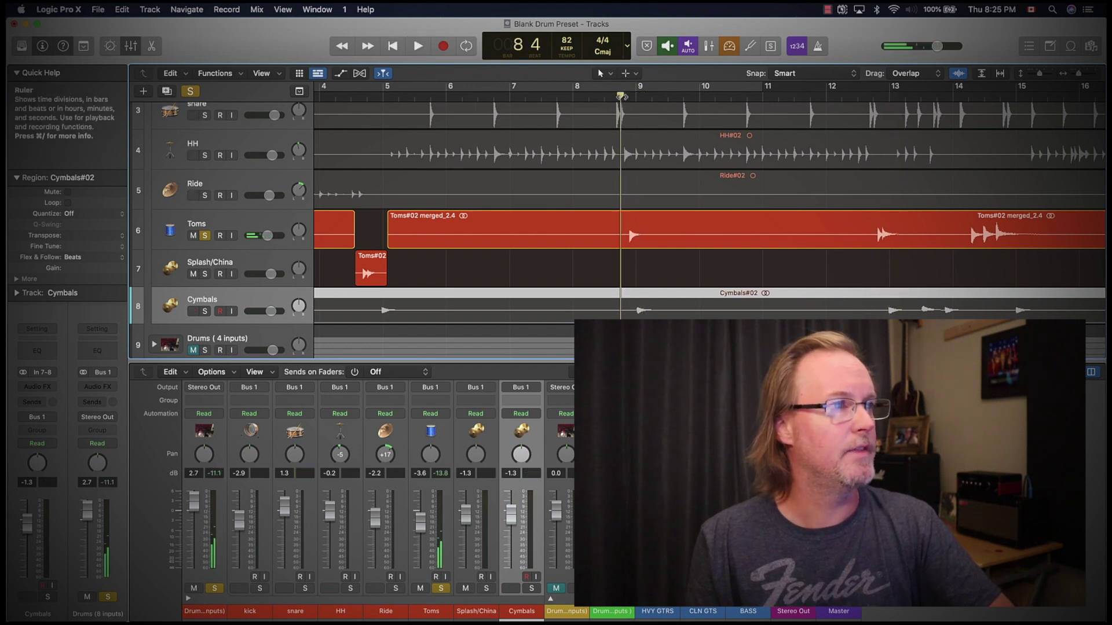
Step: Split the Toms region at bar 8 beat 4 and bar 9 beat 3, move the cut piece to the Splash/China track and clear all solos
{"action": "key", "text": "Up"}
{"action": "key", "text": "super+t"}
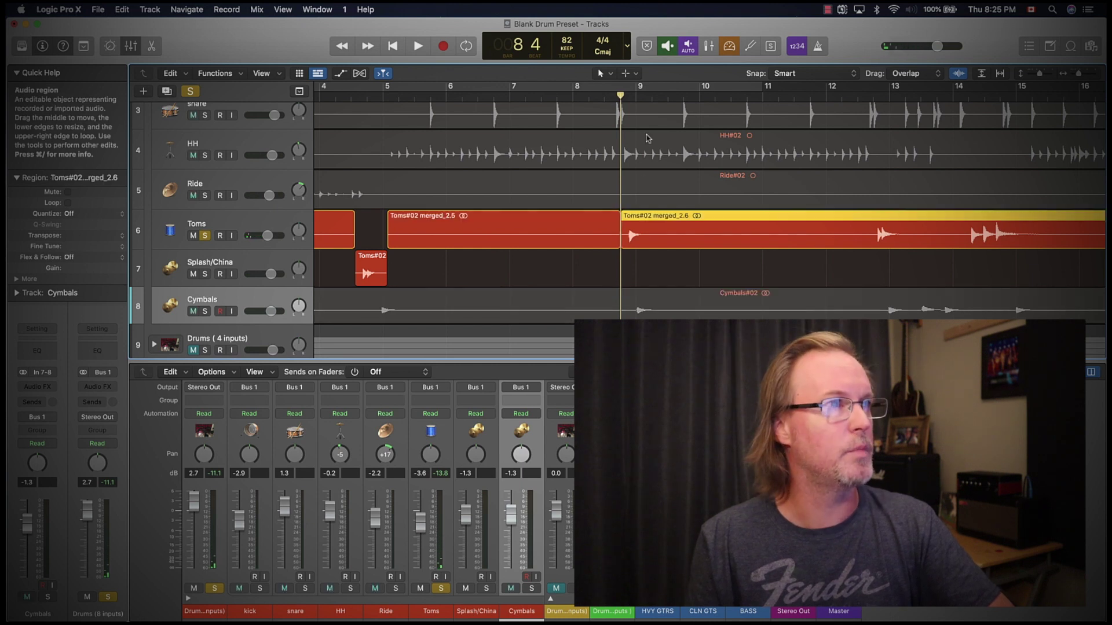
{"action": "key", "text": "space"}
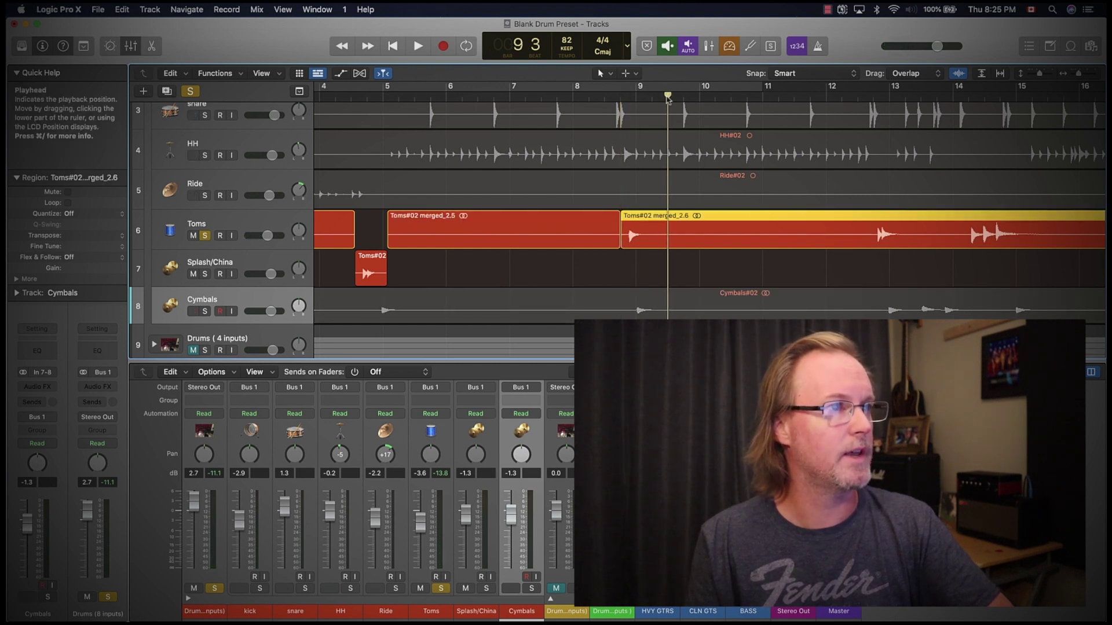
{"action": "key", "text": "super+t"}
{"action": "left_click", "coordinate": [648, 222]}
{"action": "left_click_drag", "start_coordinate": [643, 221], "coordinate": [644, 265]}
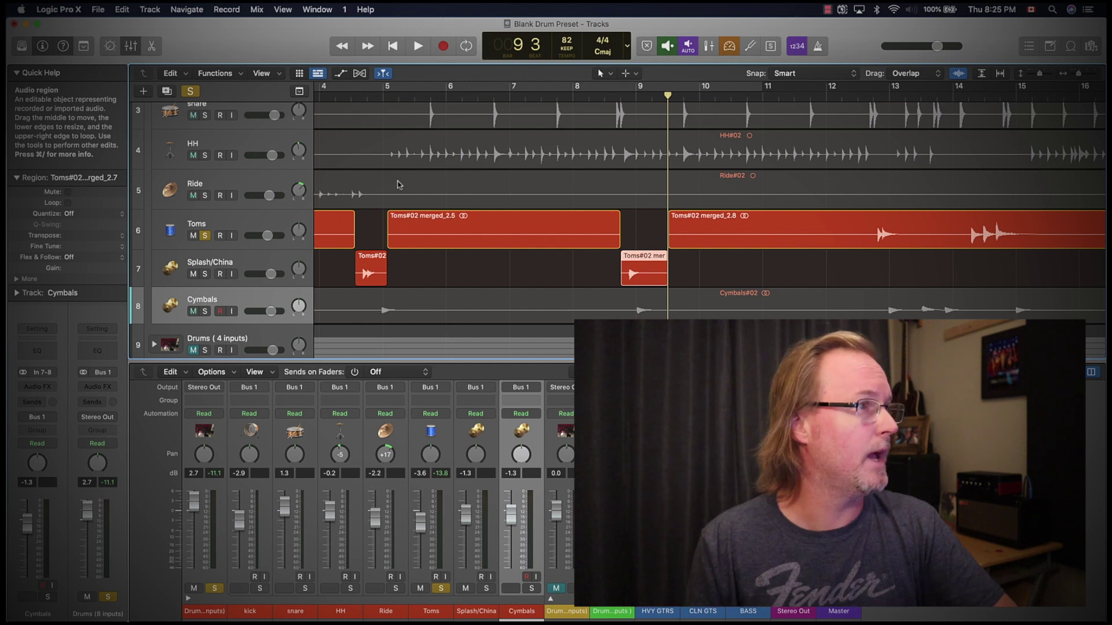
{"action": "left_click", "coordinate": [189, 97]}
{"action": "scroll", "coordinate": [200, 168], "scroll_direction": "up", "scroll_amount": 4}
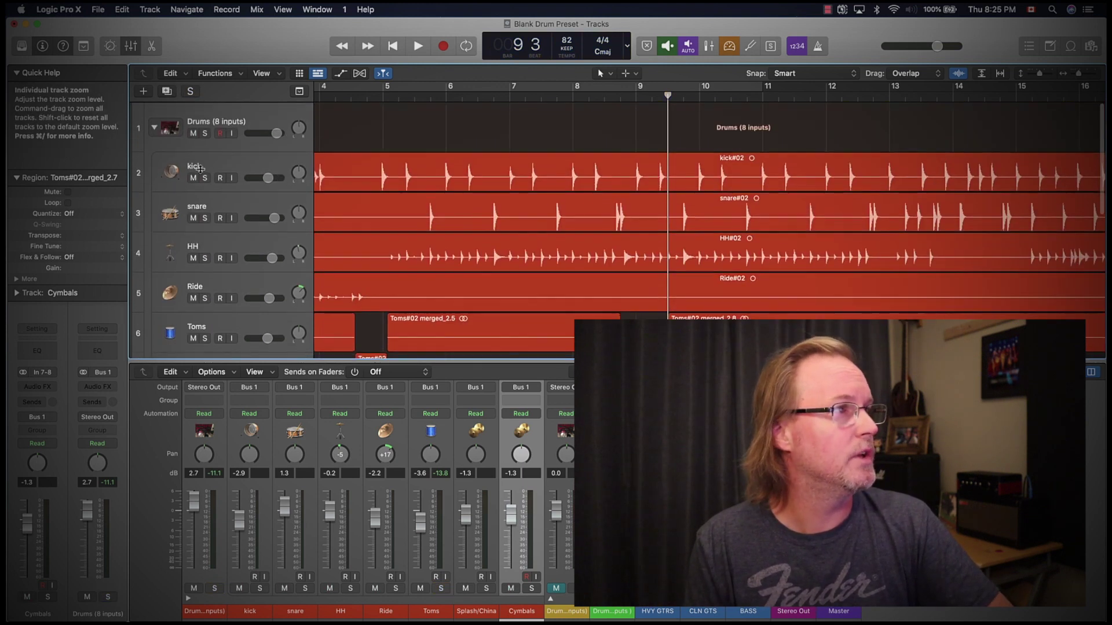
Step: Assign the kick through Cymbals tracks to a new Group 1 named Drums, with Editing (Selection) and Quantize-Locked (Audio) enabled
{"action": "scroll", "coordinate": [199, 168], "scroll_direction": "down", "scroll_amount": 2}
{"action": "left_click", "coordinate": [168, 123]}
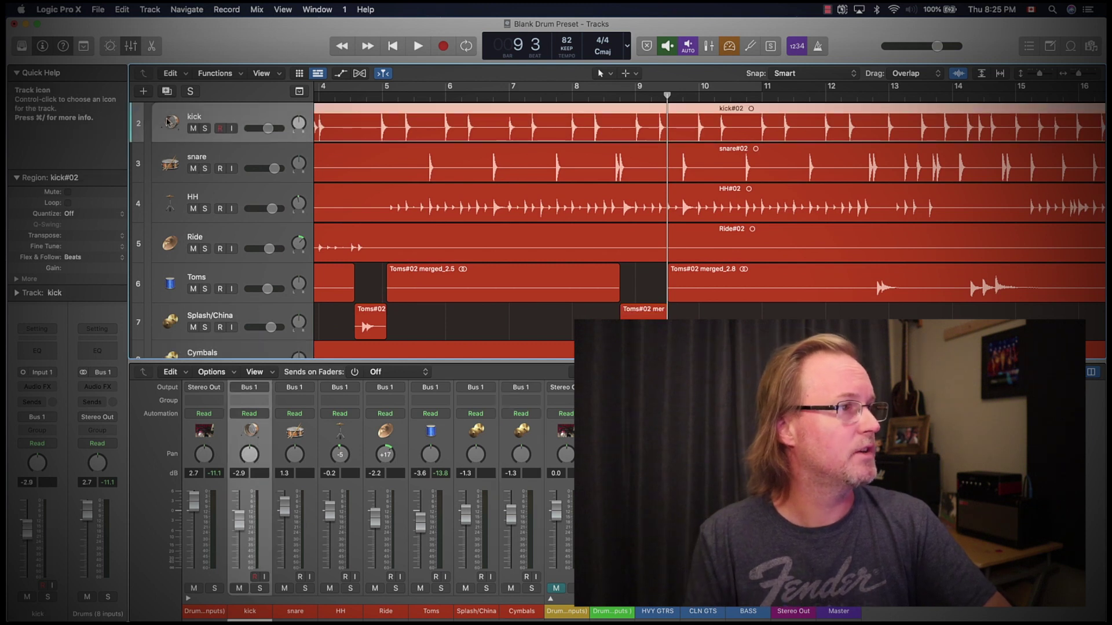
{"action": "scroll", "coordinate": [167, 123], "scroll_direction": "down", "scroll_amount": 3}
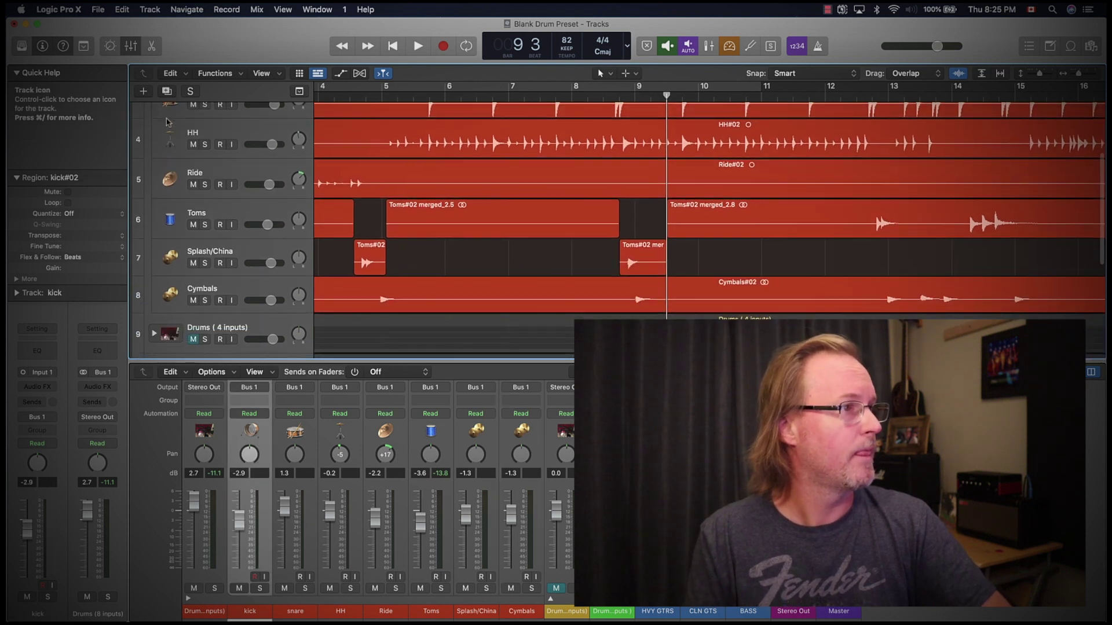
{"action": "left_click", "coordinate": [178, 299], "text": "shift"}
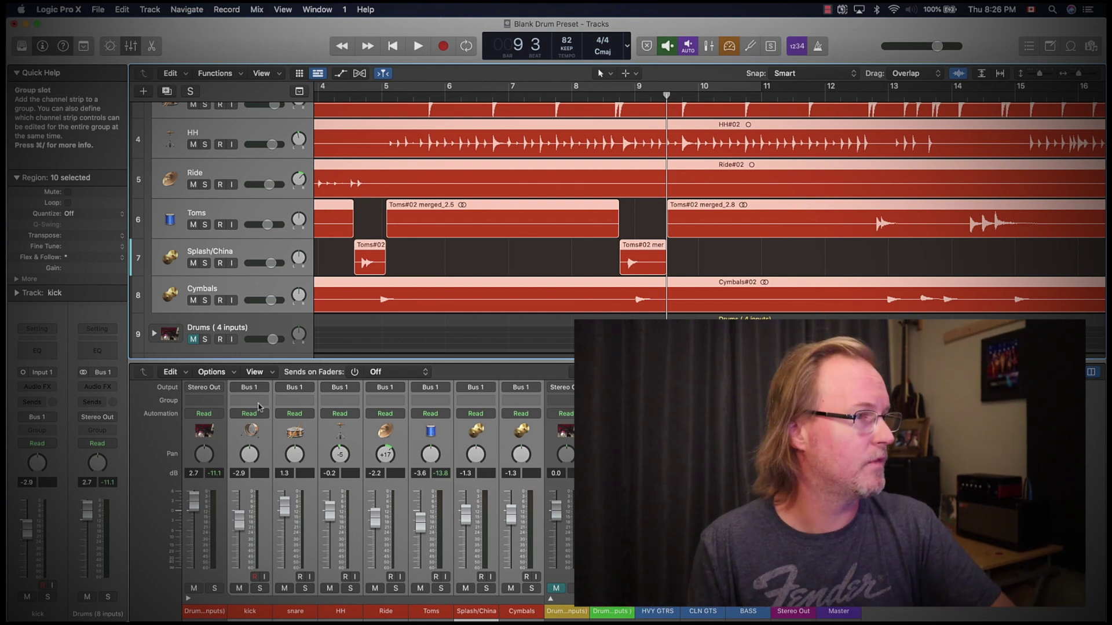
{"action": "left_click", "coordinate": [260, 401]}
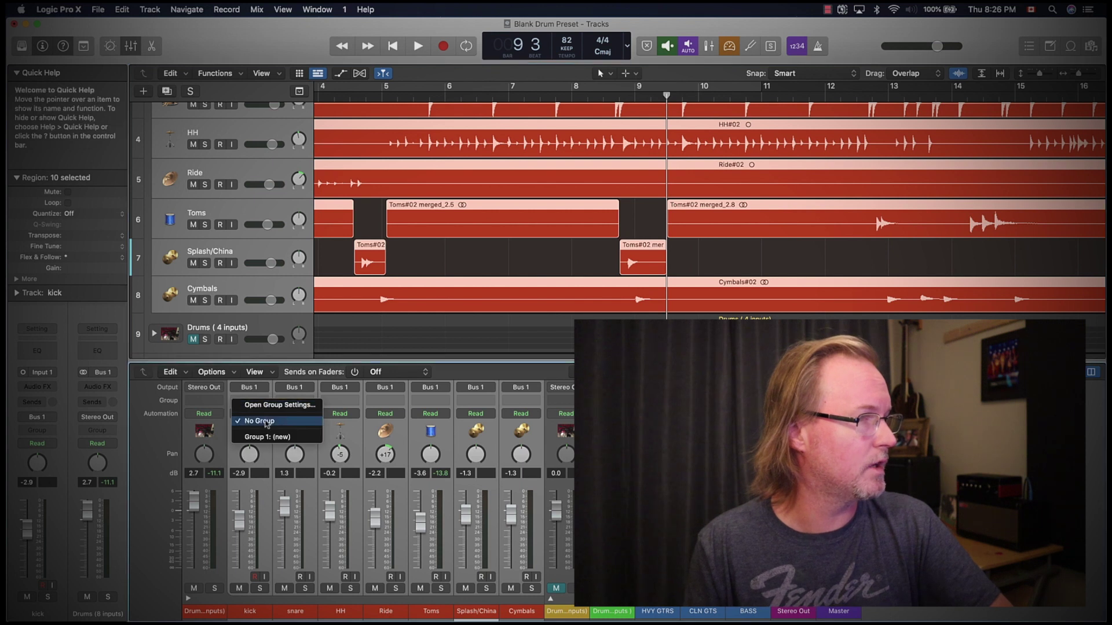
{"action": "left_click", "coordinate": [267, 437]}
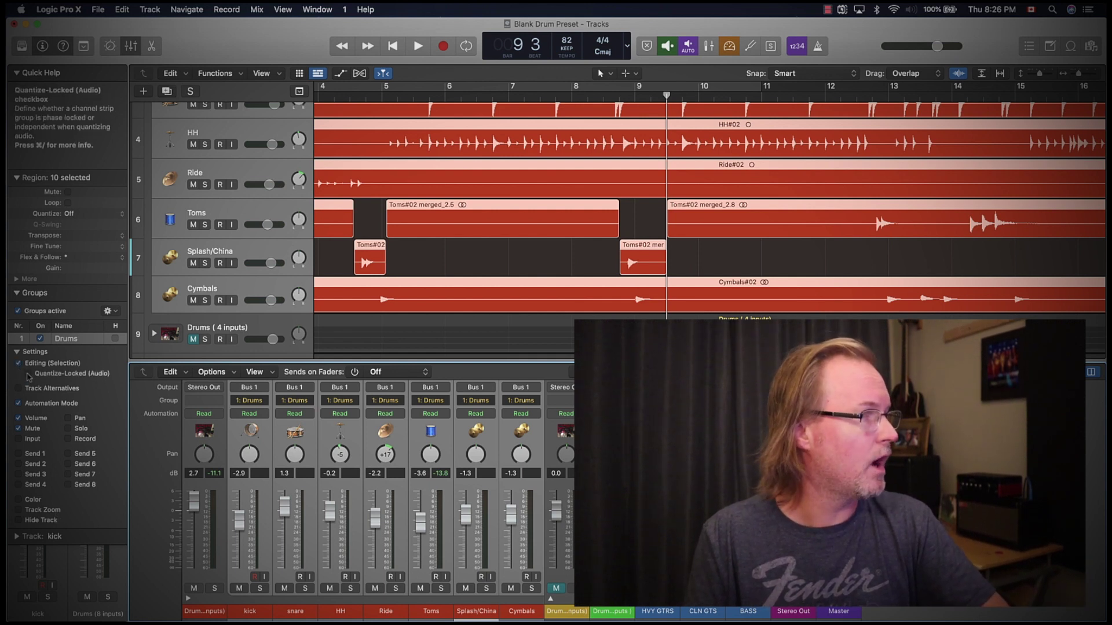
{"action": "left_click", "coordinate": [28, 374]}
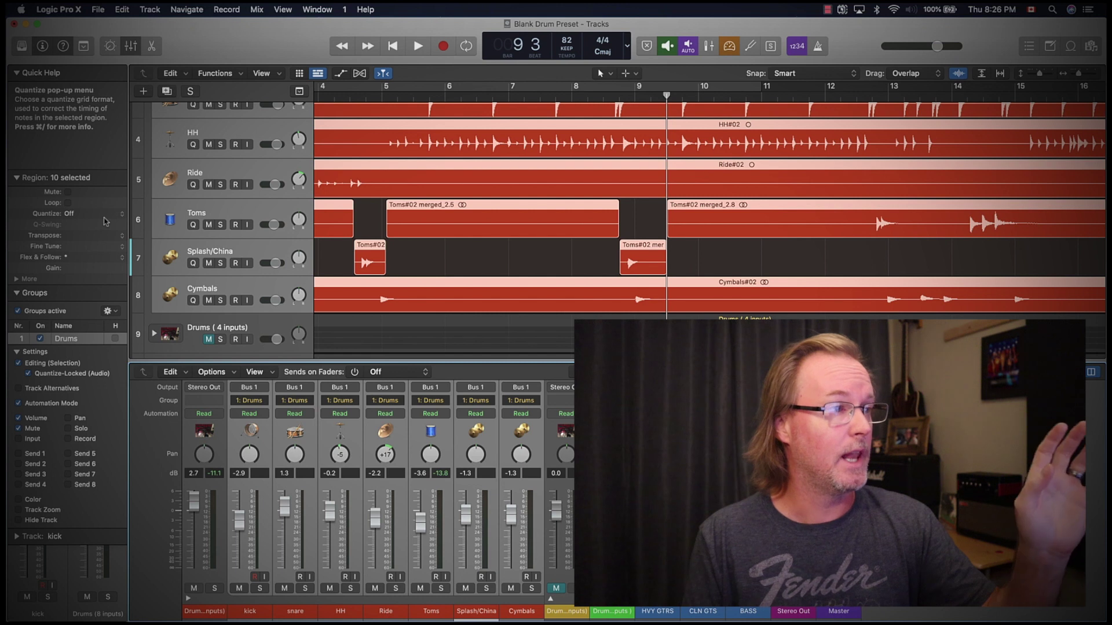
Step: Make the Flex Tool the active editing tool and select the snare track
{"action": "scroll", "coordinate": [168, 190], "scroll_direction": "up", "scroll_amount": 2}
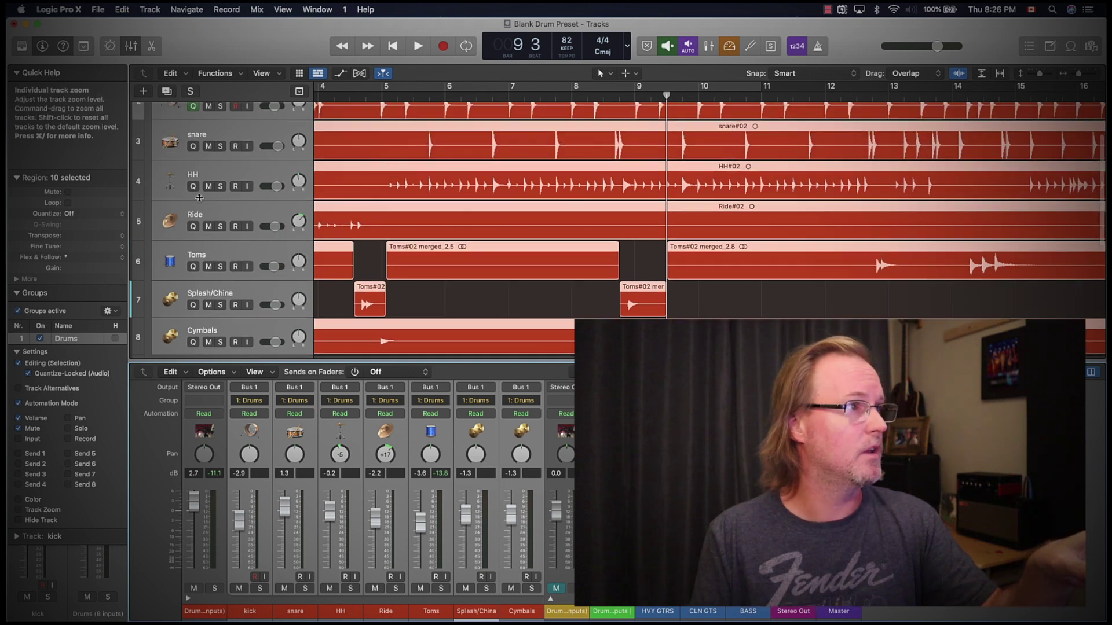
{"action": "left_click", "coordinate": [168, 190]}
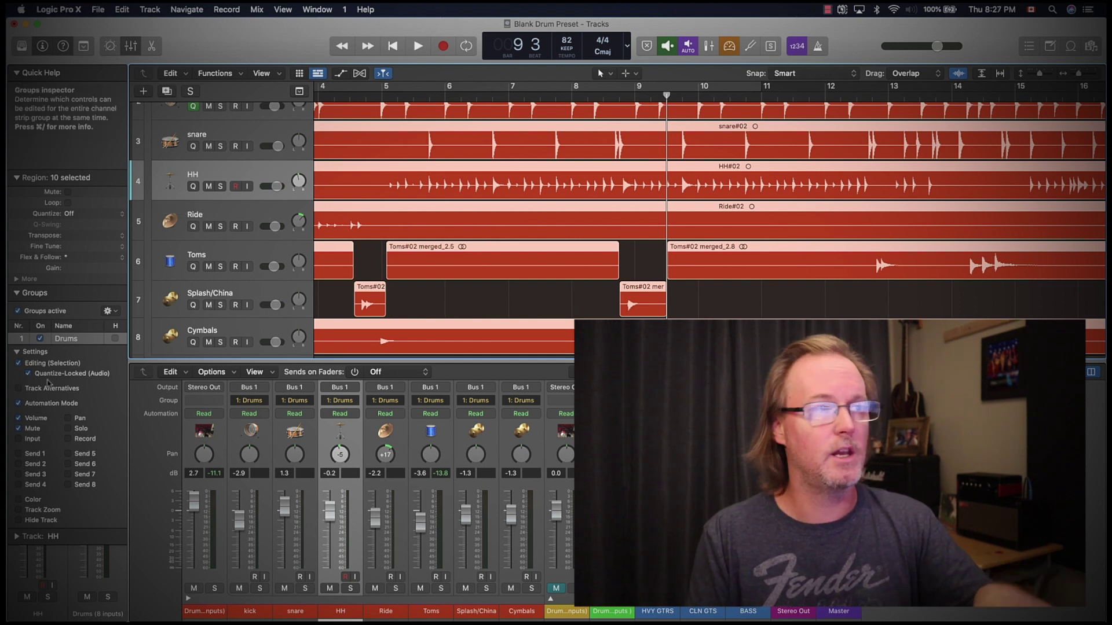
{"action": "left_click", "coordinate": [602, 73]}
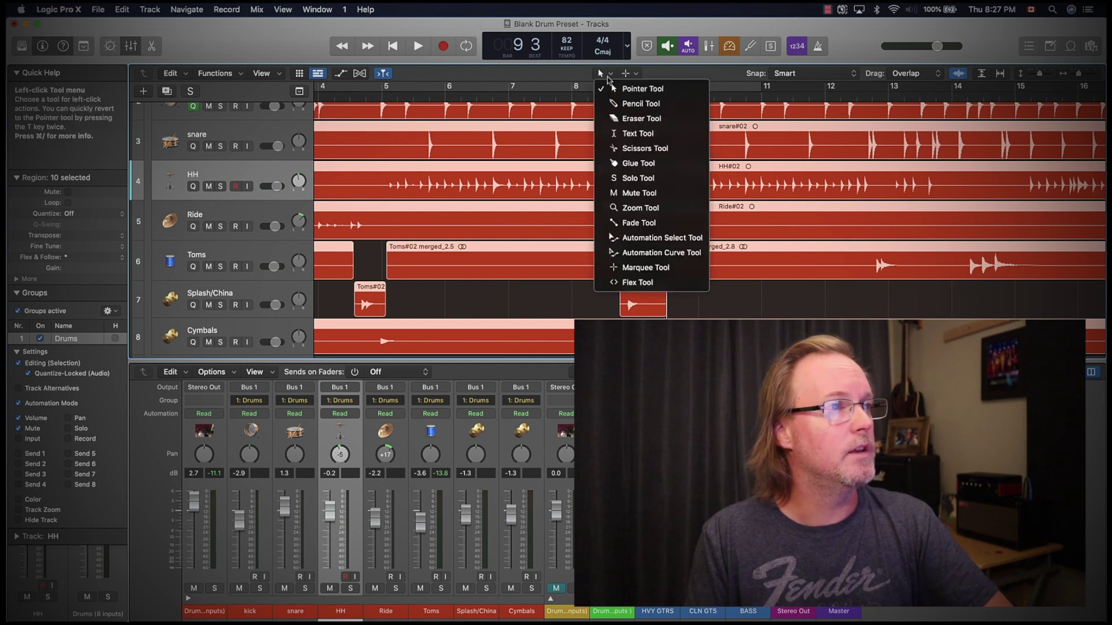
{"action": "left_click", "coordinate": [646, 282]}
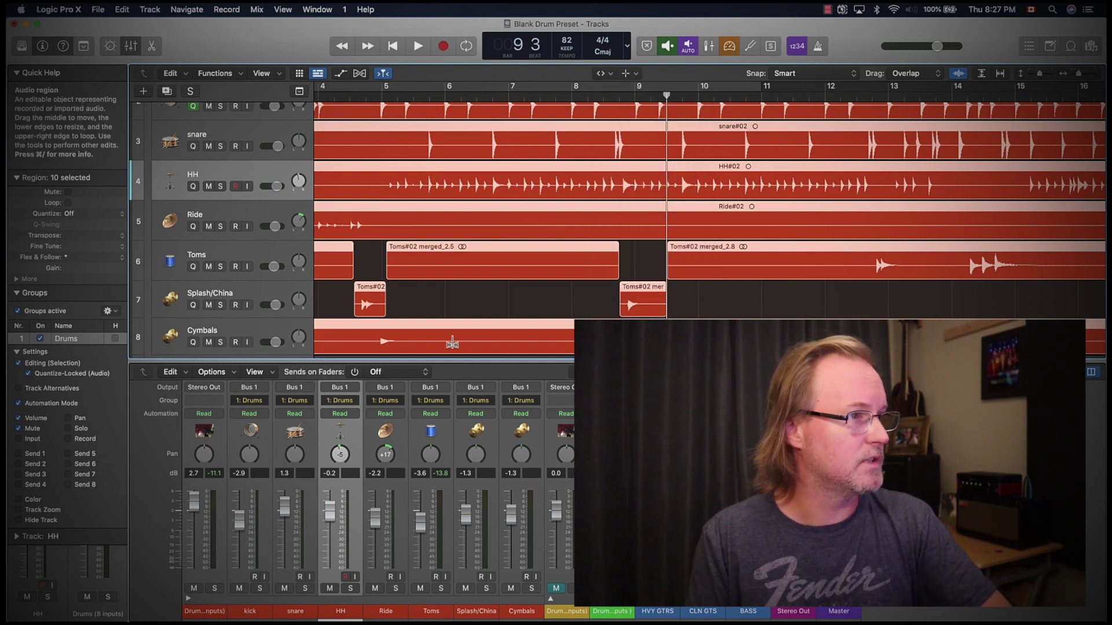
{"action": "key", "text": "Up"}
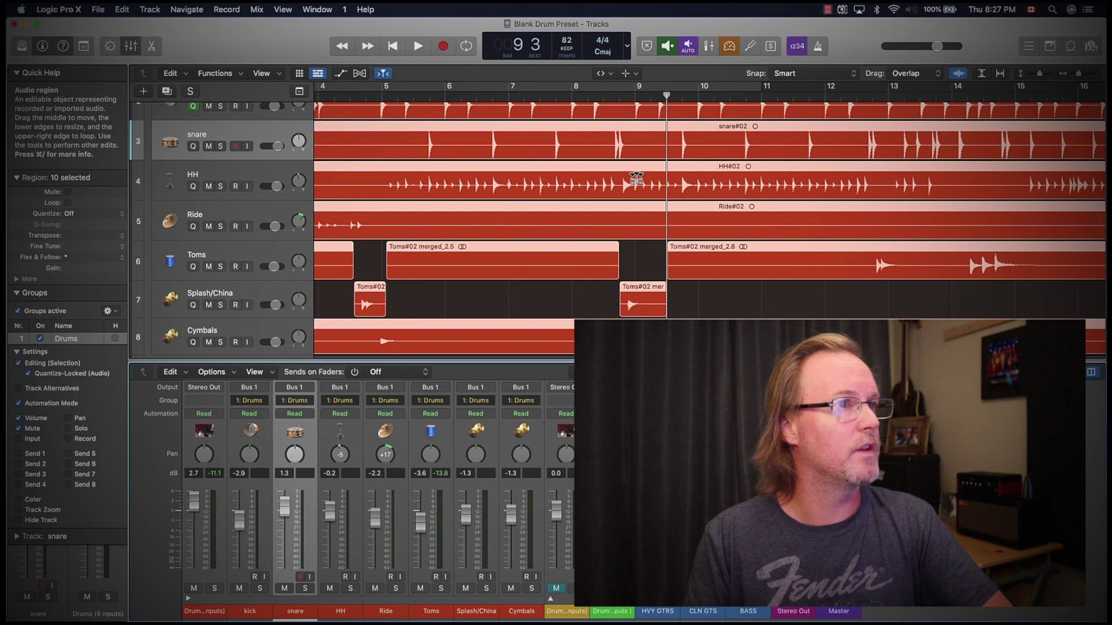
Step: Review the grouped kick through Cymbals tracks around bar 9 and their input and output routing in the mixer
{"action": "scroll", "coordinate": [637, 174], "scroll_direction": "up", "scroll_amount": 5}
{"action": "key", "text": "space"}
{"action": "key", "text": "space"}
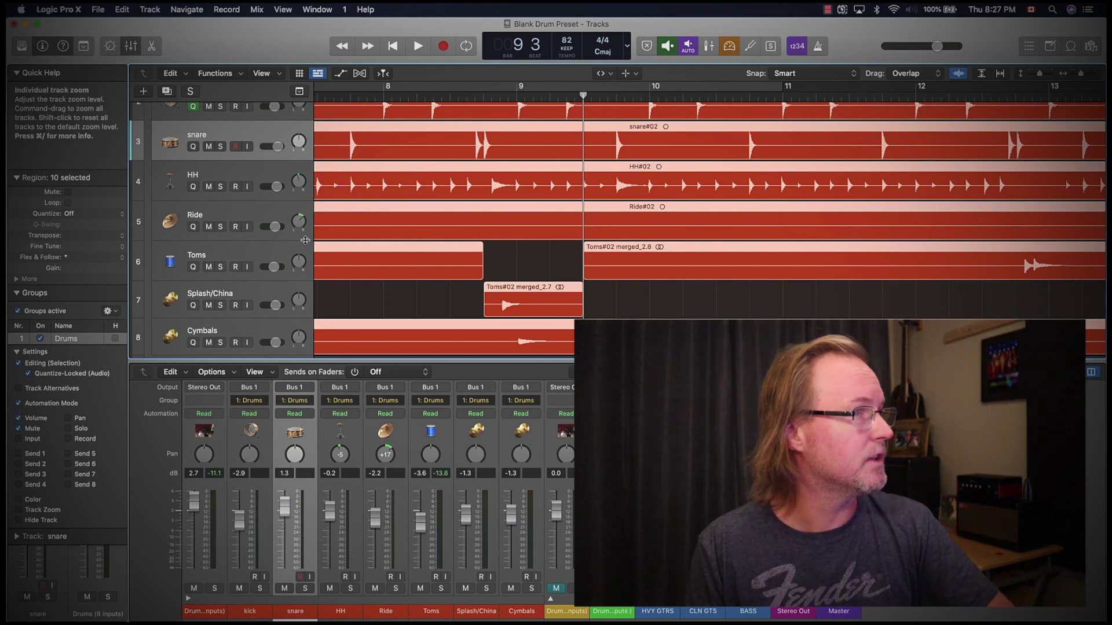
{"action": "left_click", "coordinate": [248, 433]}
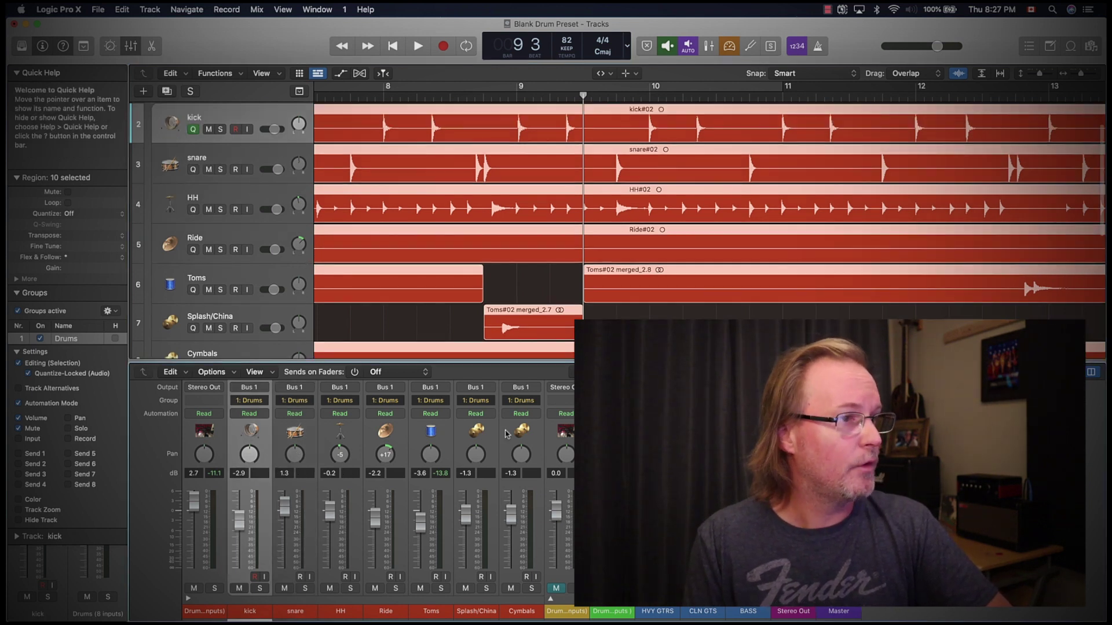
{"action": "left_click", "coordinate": [523, 439]}
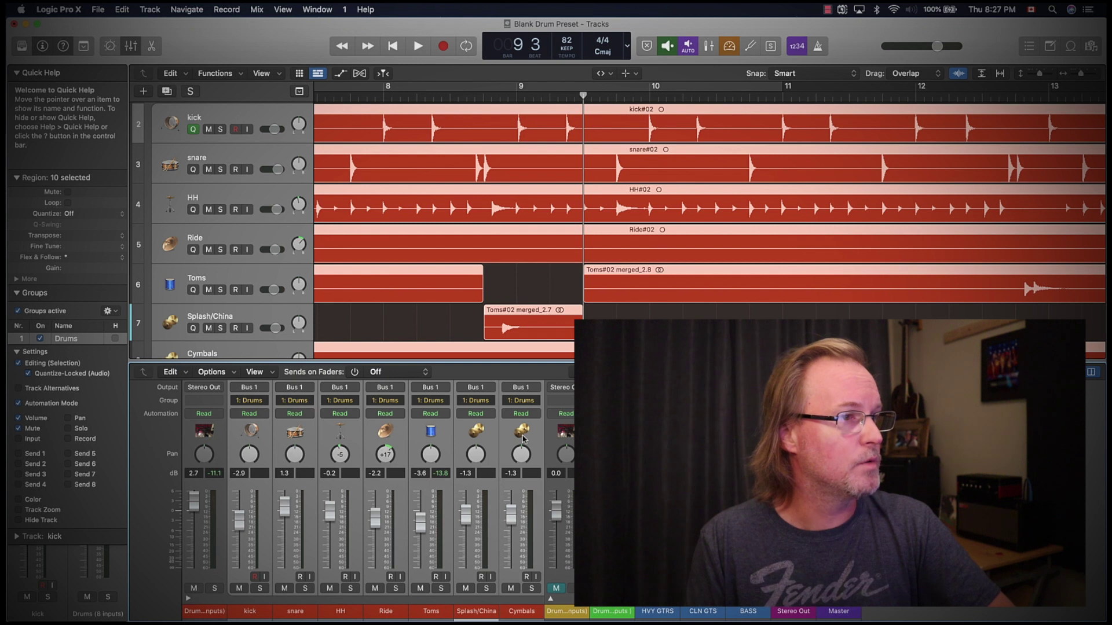
{"action": "scroll", "coordinate": [523, 439], "scroll_direction": "up", "scroll_amount": 5}
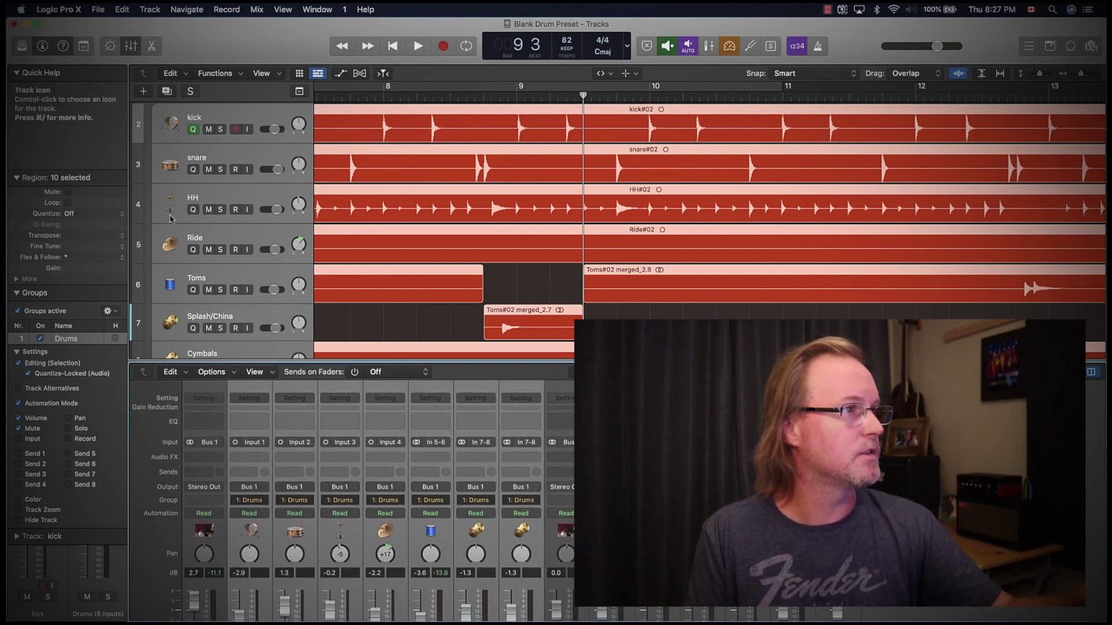
{"action": "scroll", "coordinate": [165, 129], "scroll_direction": "up", "scroll_amount": 2}
Step: Select the Drums (8 inputs) stack and check the Create Track Stack command without running it
{"action": "left_click", "coordinate": [211, 119]}
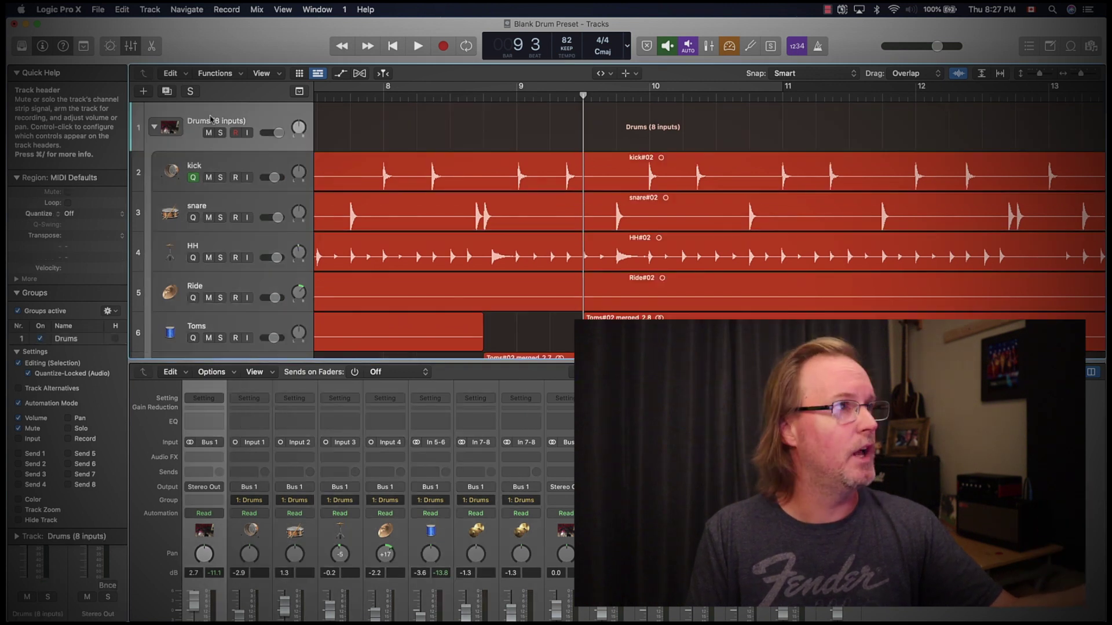
{"action": "left_click", "coordinate": [149, 10]}
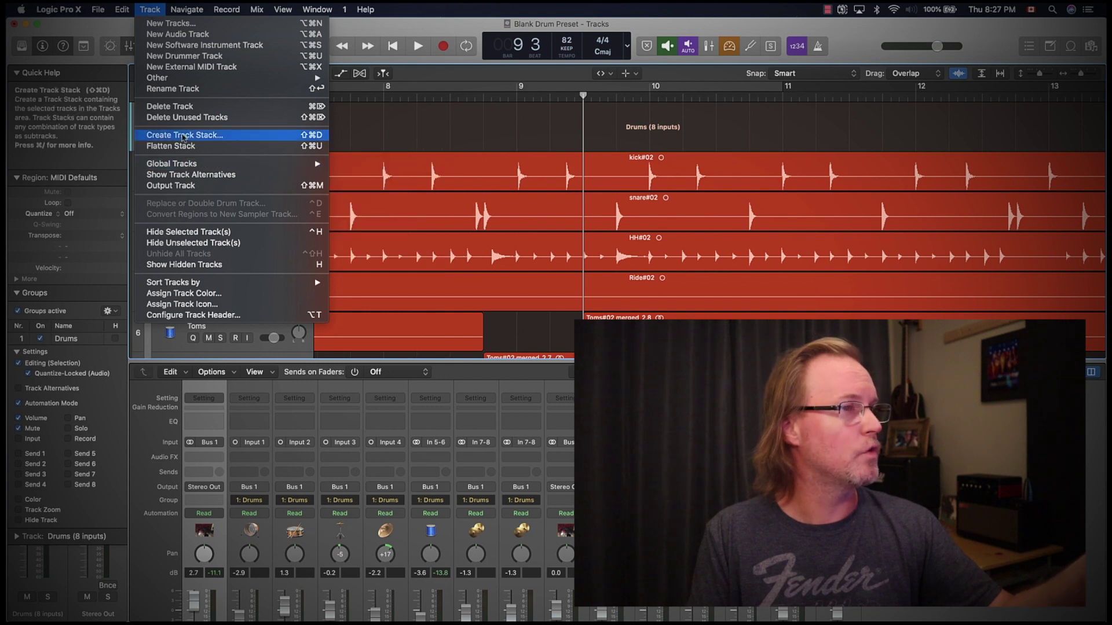
{"action": "left_click", "coordinate": [364, 22]}
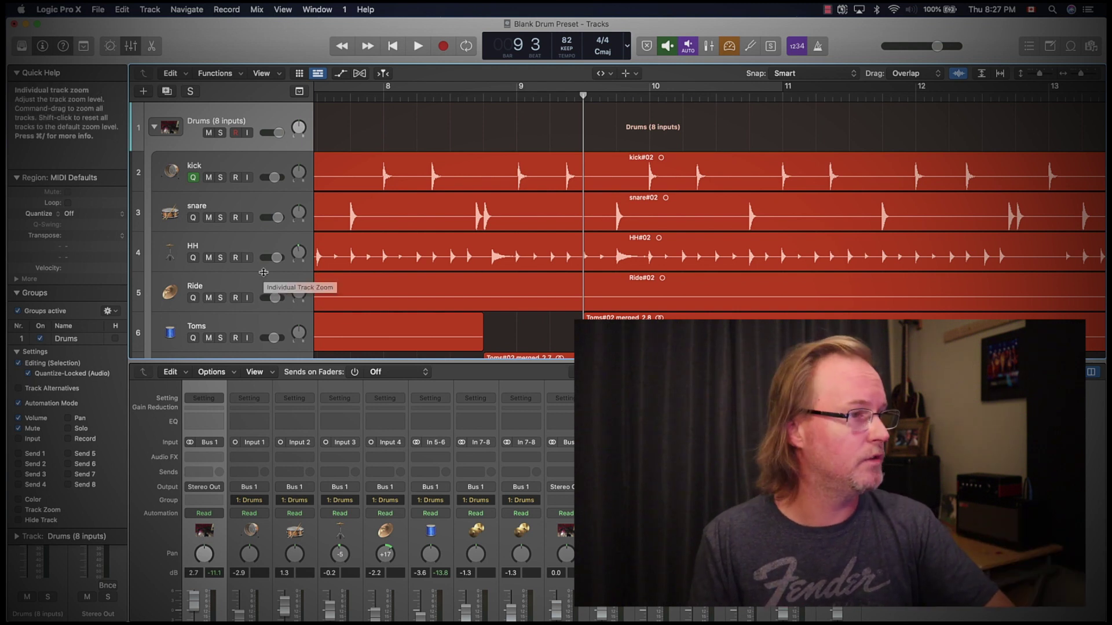
Step: Select the kick, Splash/China and Cymbals channels in turn to examine their input assignments
{"action": "left_click", "coordinate": [249, 423]}
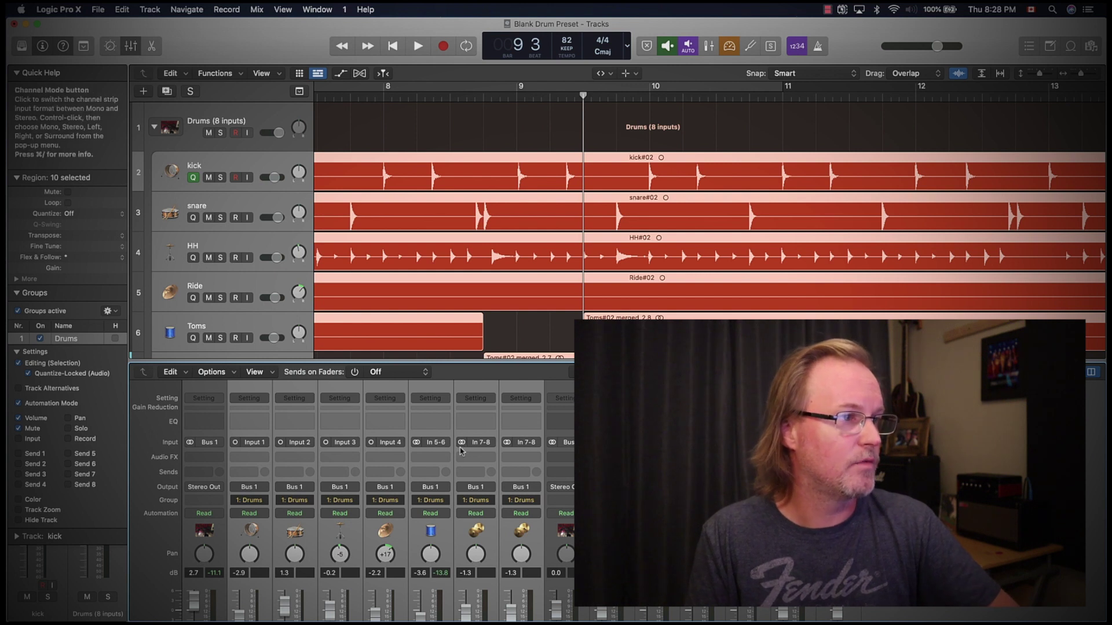
{"action": "left_click", "coordinate": [482, 538]}
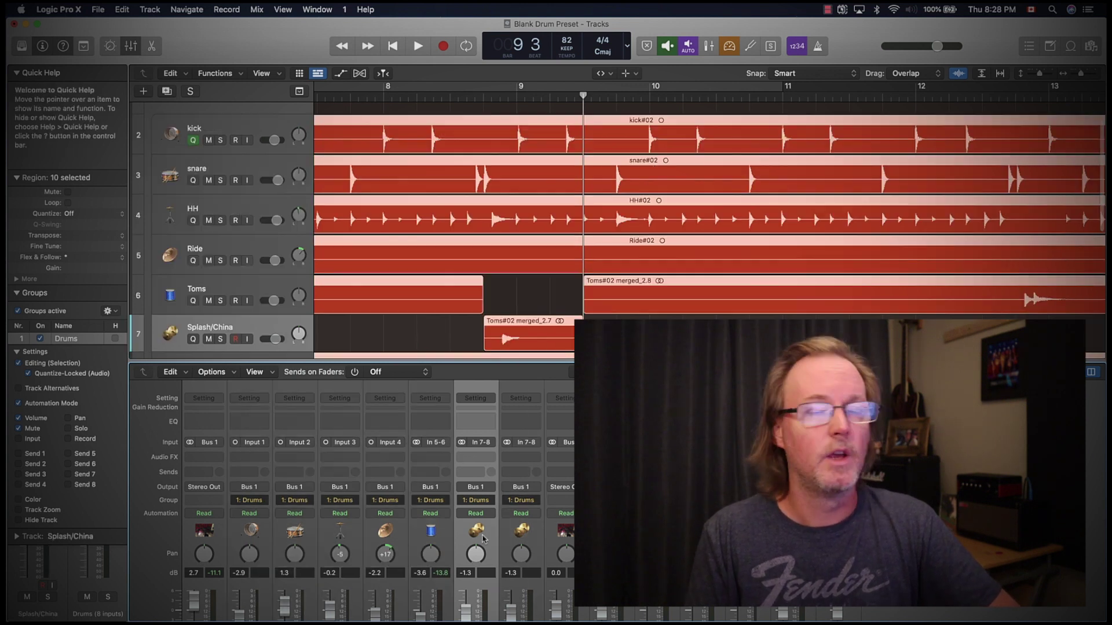
{"action": "left_click", "coordinate": [525, 533]}
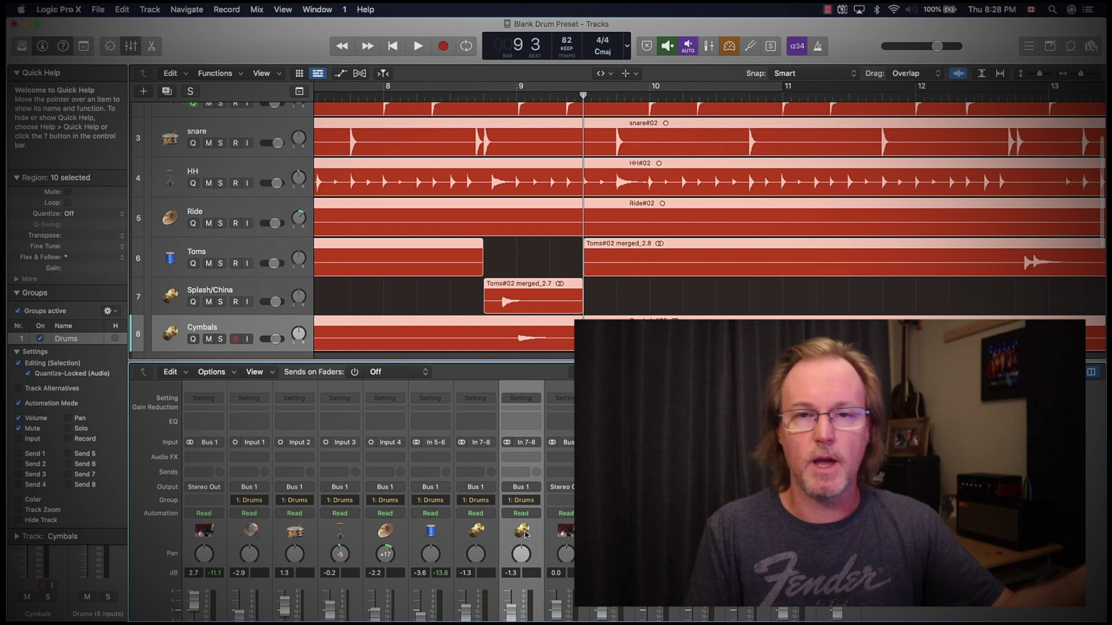
{"action": "left_click", "coordinate": [171, 297]}
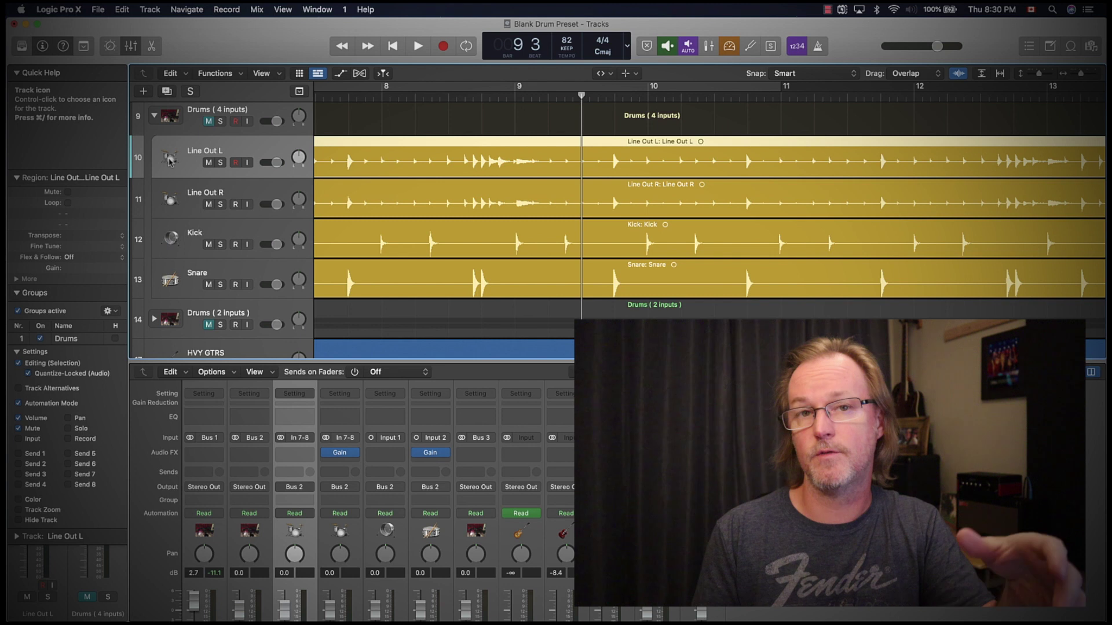
Step: Examine the Line Out L, Line Out R, Kick and Snare tracks of the Drums (4 inputs) stack one by one
{"action": "left_click", "coordinate": [171, 199]}
{"action": "left_click", "coordinate": [168, 153]}
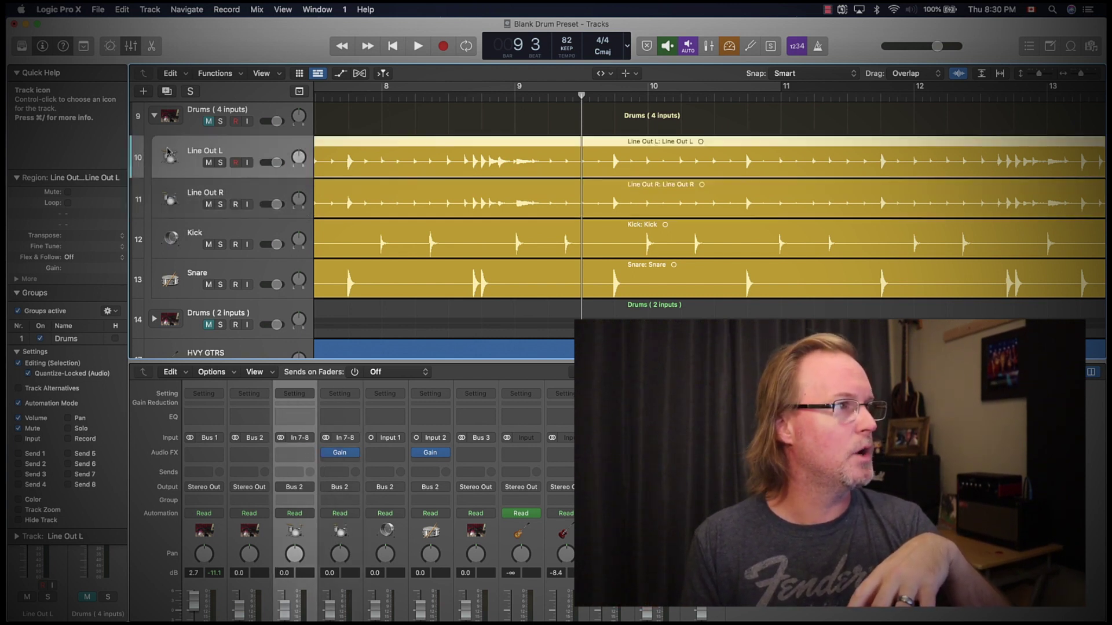
{"action": "left_click", "coordinate": [172, 202]}
{"action": "left_click", "coordinate": [173, 245]}
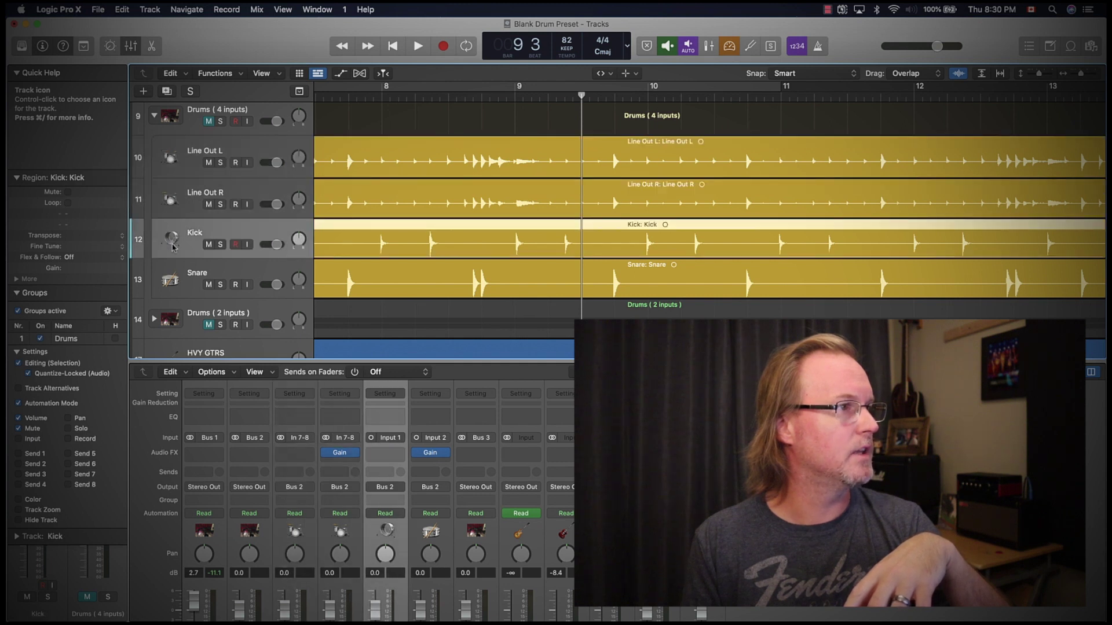
{"action": "left_click", "coordinate": [174, 278]}
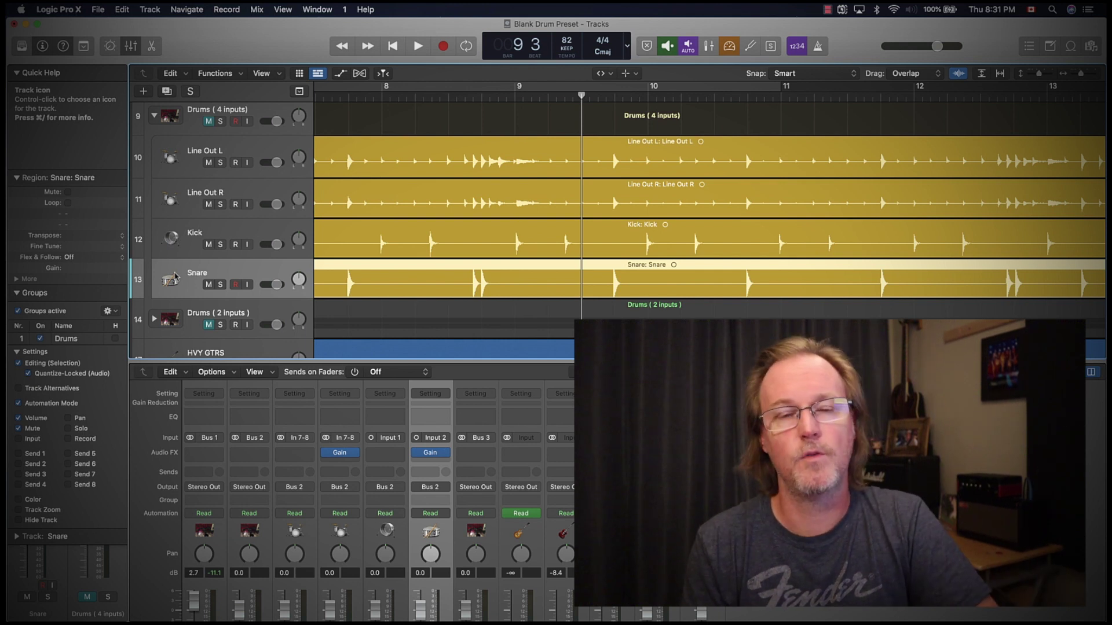
Step: Solo the Drums (4 inputs) stack and audition it, stopping the playhead at bar 11
{"action": "left_click", "coordinate": [177, 164]}
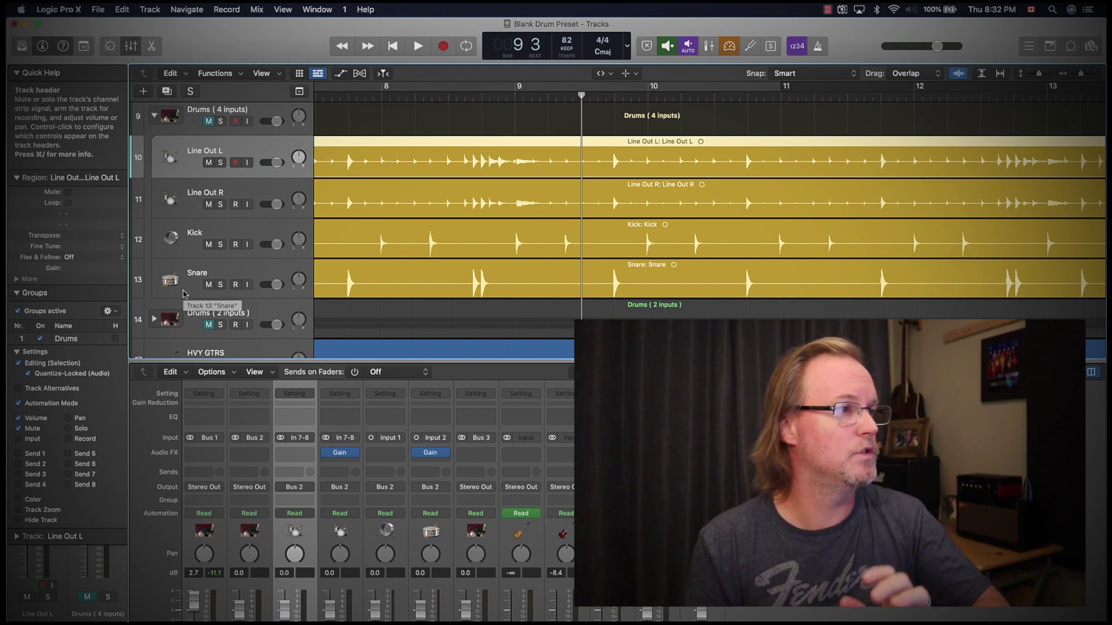
{"action": "key", "text": "s"}
{"action": "key", "text": "space"}
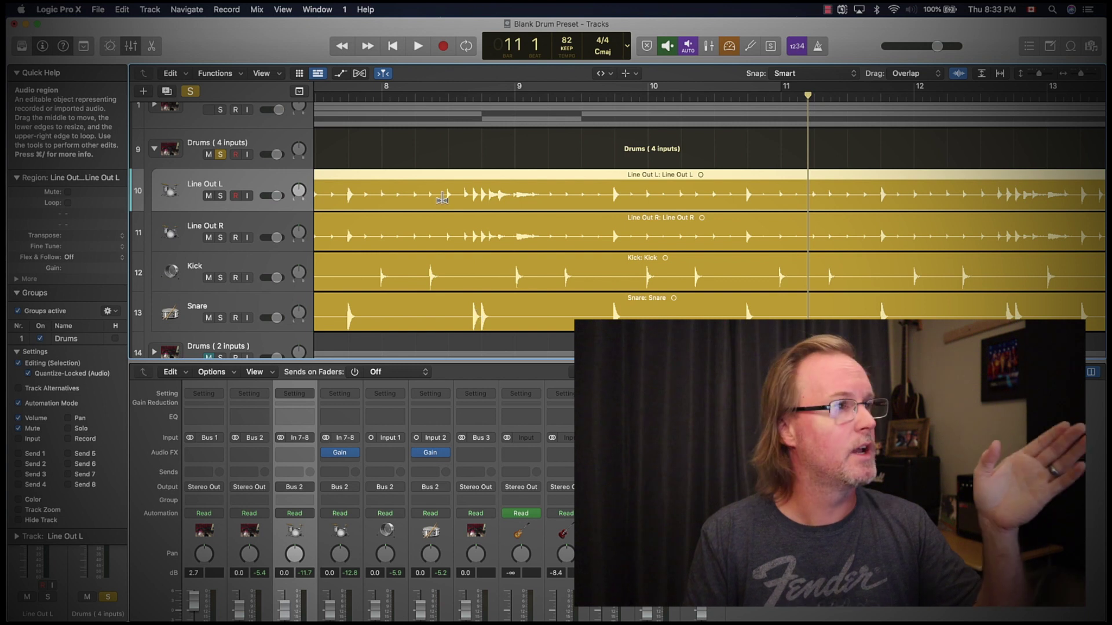
Step: Bypass the Gain plug-ins on Line Out R and Snare, then audition from bar 8 beat 3, soloing both Line Out tracks during playback
{"action": "left_click", "coordinate": [326, 453]}
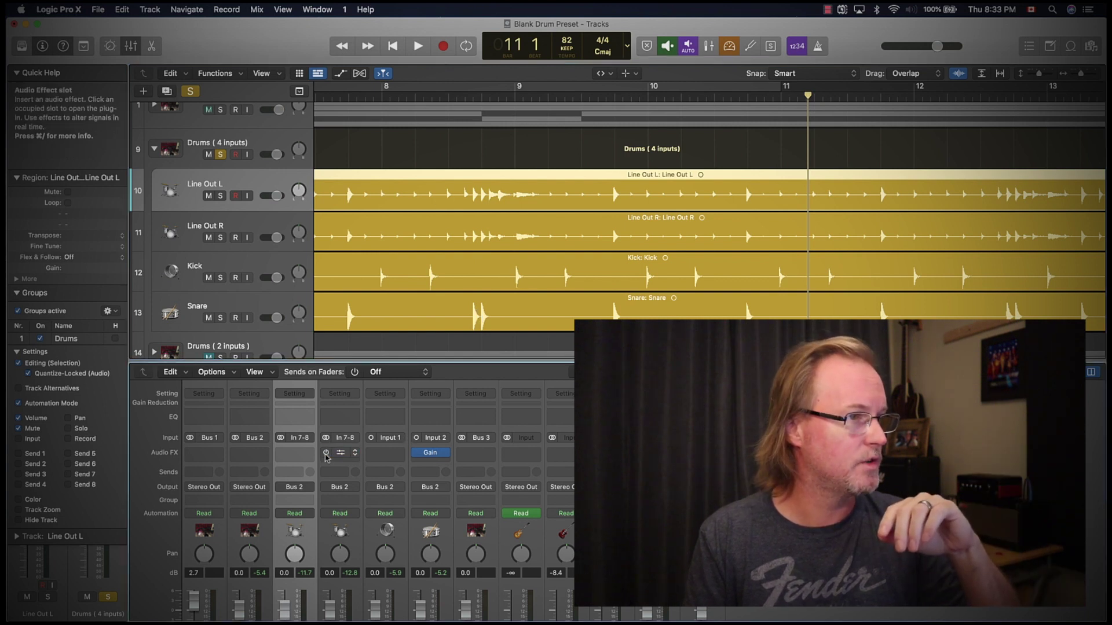
{"action": "left_click", "coordinate": [465, 97]}
{"action": "left_click", "coordinate": [449, 97]}
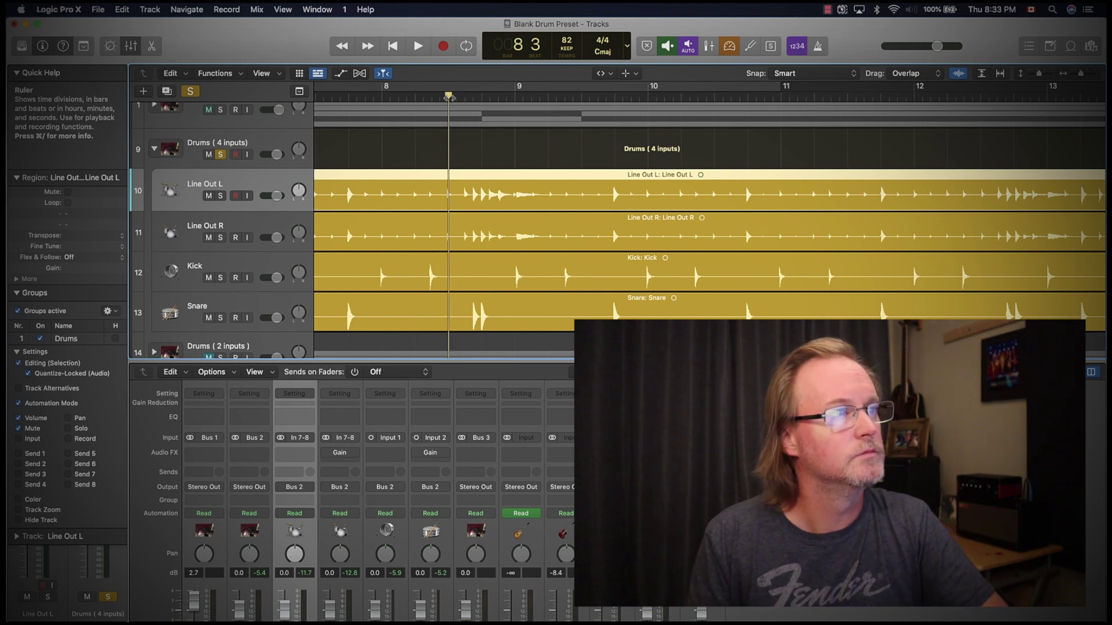
{"action": "key", "text": "space"}
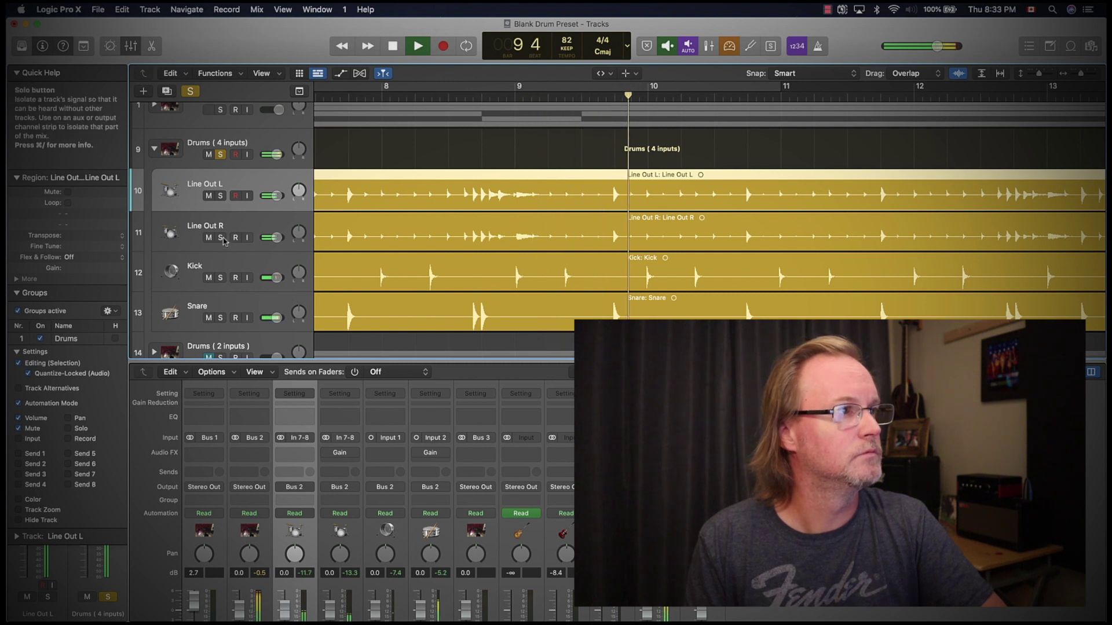
{"action": "left_click", "coordinate": [220, 196]}
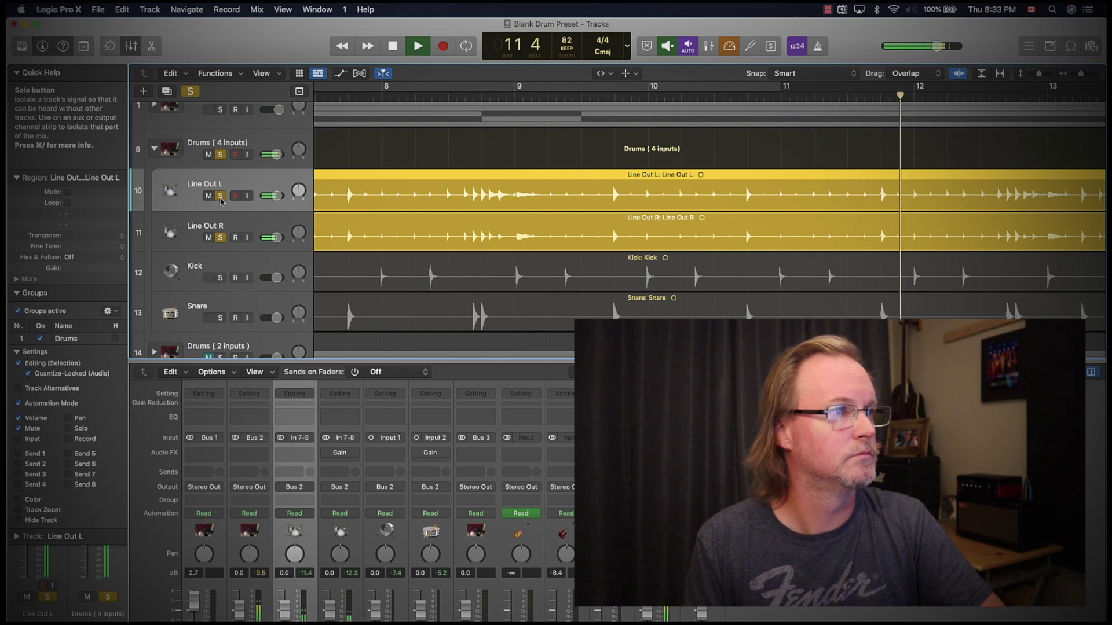
{"action": "key", "text": "space"}
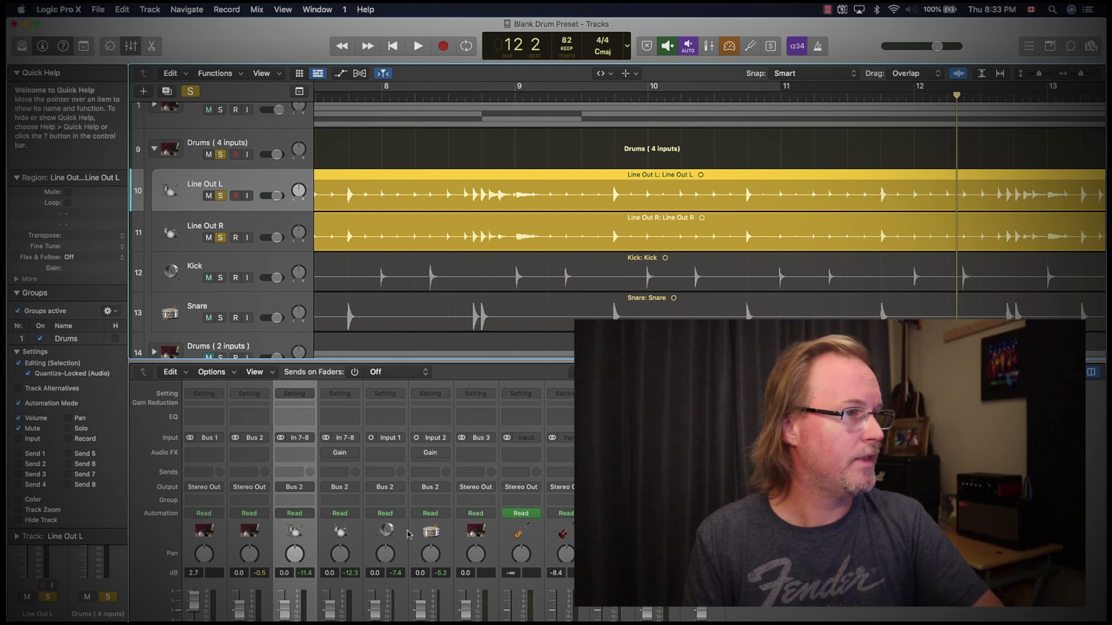
Step: Re-enable the Gain plug-ins on Line Out R and Snare and examine the Phase Invert options in Line Out R's Gain plug-in
{"action": "left_click", "coordinate": [335, 455]}
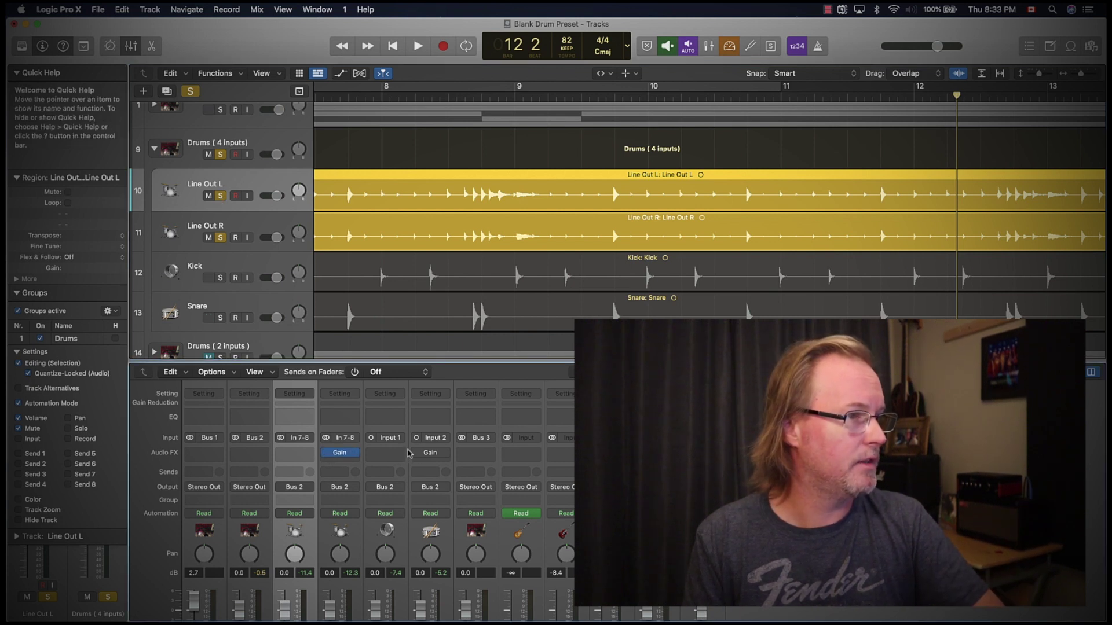
{"action": "left_click", "coordinate": [339, 454]}
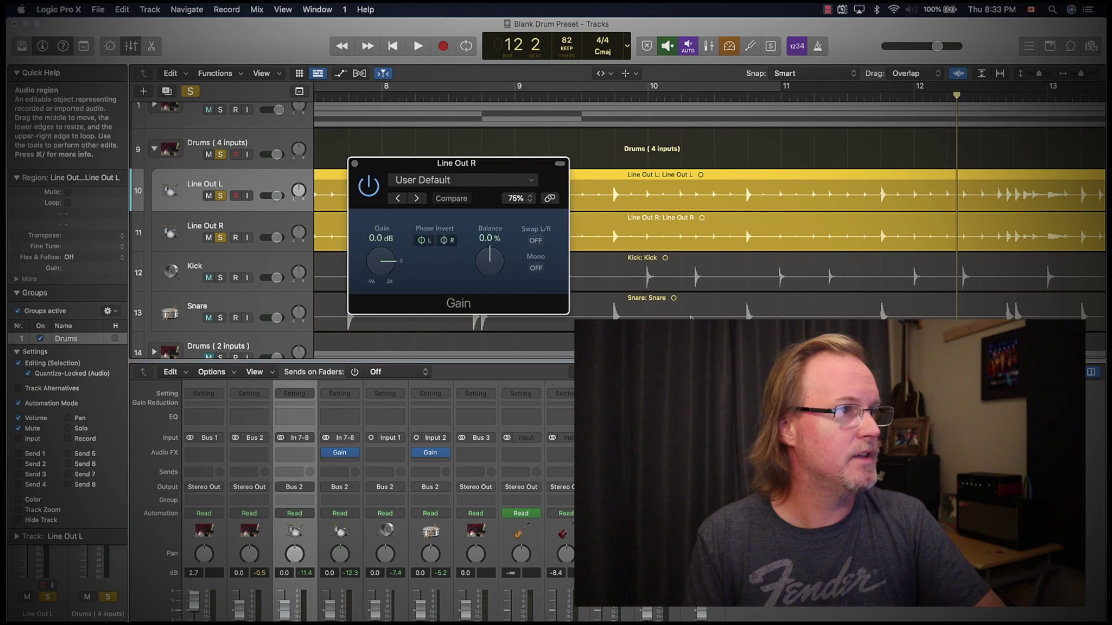
{"action": "left_click_drag", "start_coordinate": [472, 172], "coordinate": [792, 194]}
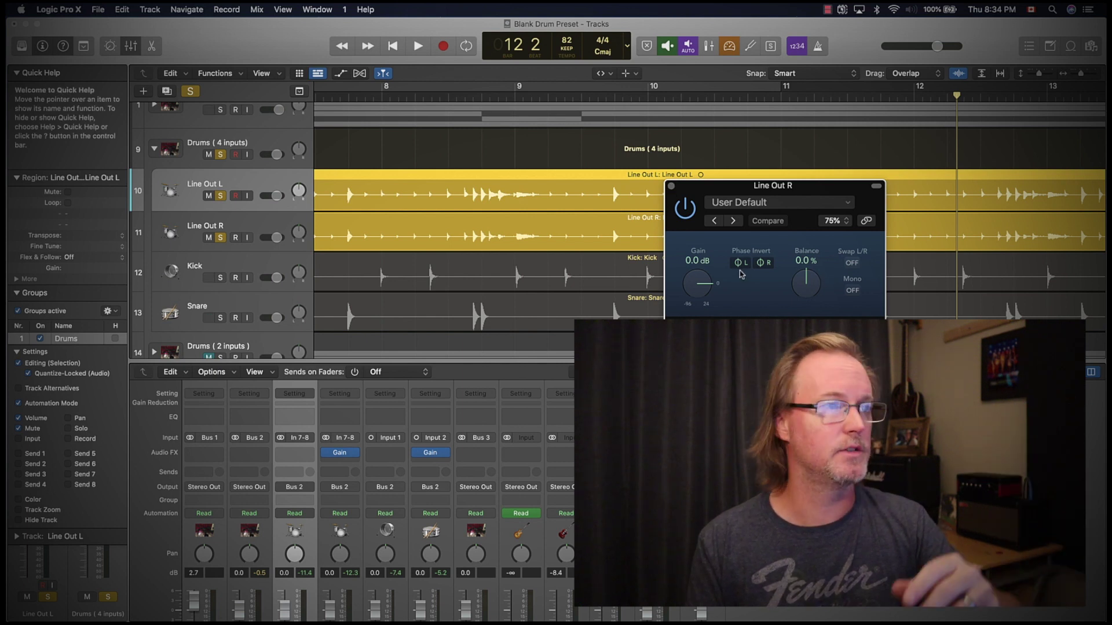
{"action": "left_click", "coordinate": [671, 186]}
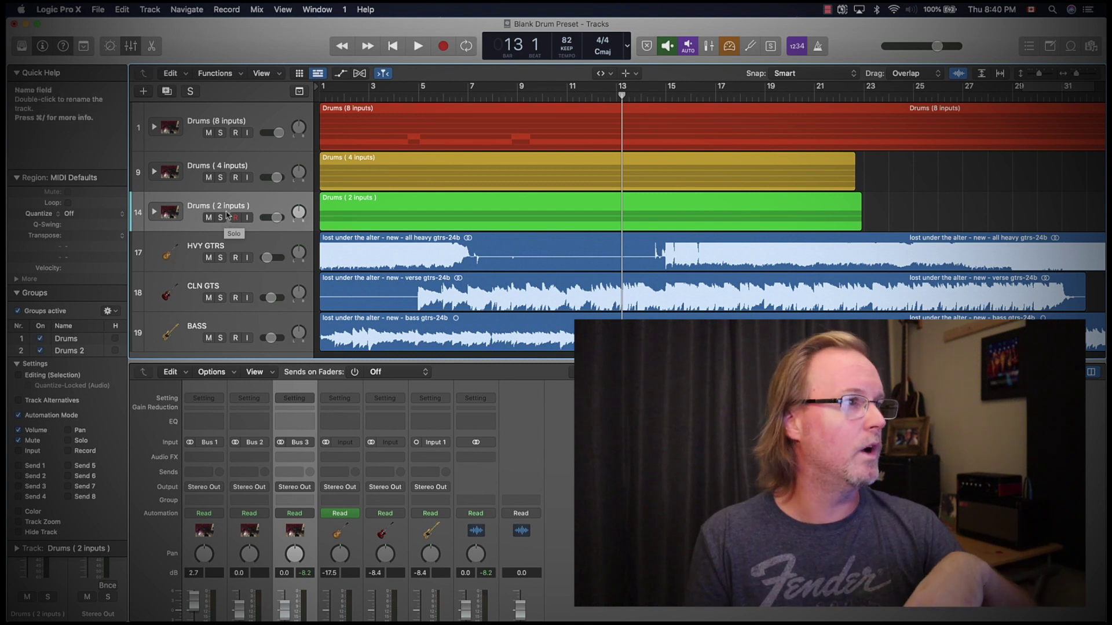
Step: Expand the Drums (2 inputs) stack to show its Line Out L and Line Out R tracks at a closer zoom
{"action": "left_click", "coordinate": [154, 211]}
{"action": "key", "text": "super+Right"}
{"action": "key", "text": "super+Right"}
{"action": "key", "text": "super+Right"}
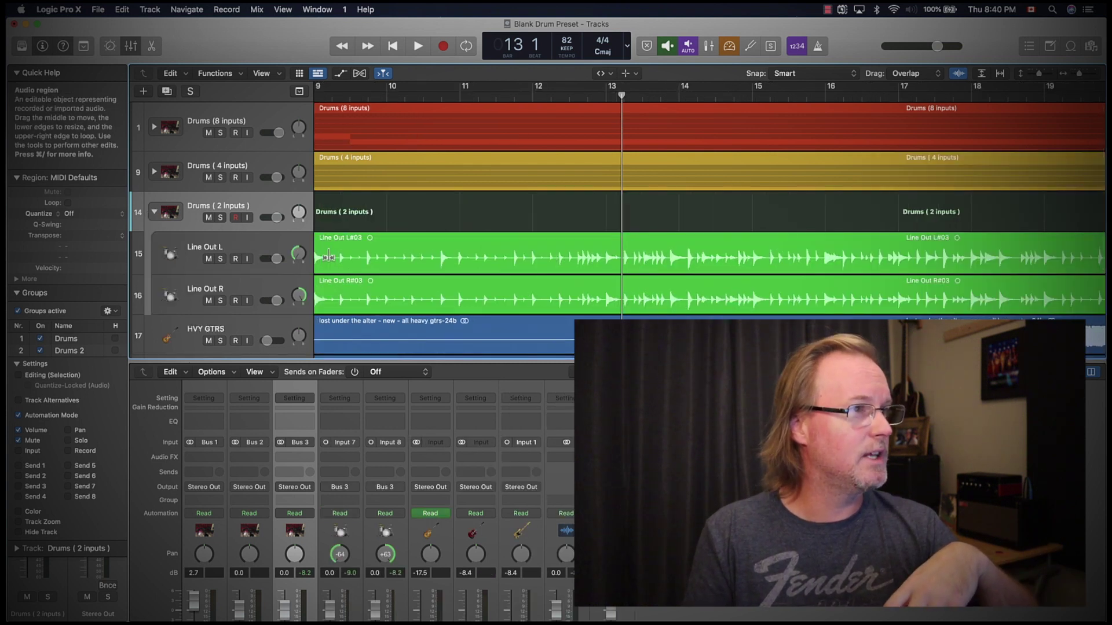
Step: Examine the Line Out L and Line Out R waveforms of the two-input drums between bars 9 and 13
{"action": "scroll", "coordinate": [328, 257], "scroll_direction": "left", "scroll_amount": 15}
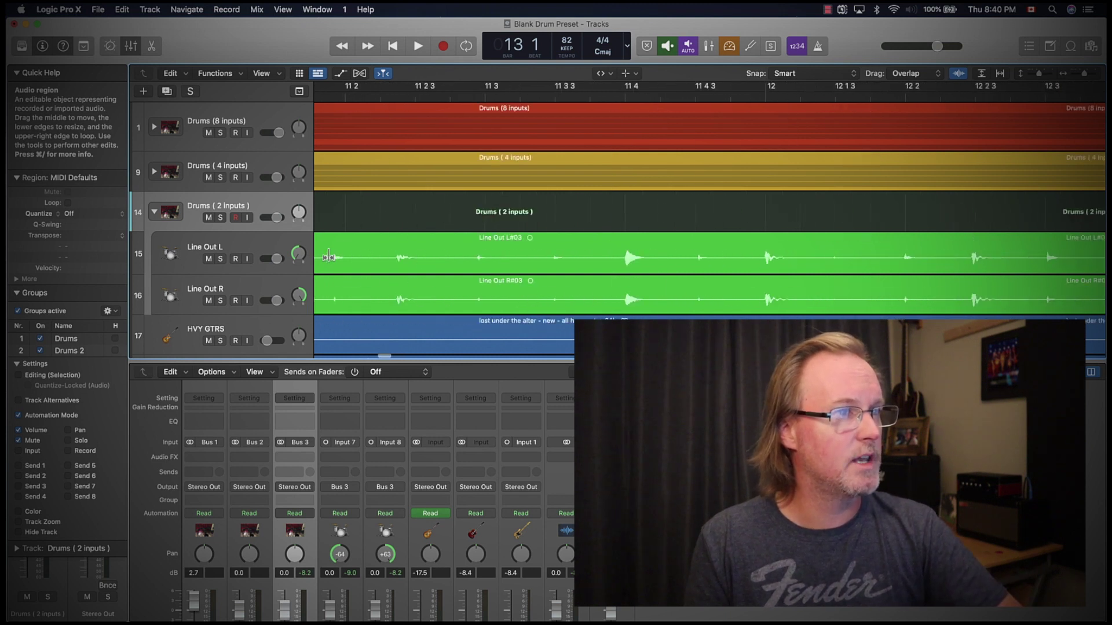
{"action": "scroll", "coordinate": [329, 256], "scroll_direction": "left", "scroll_amount": 5}
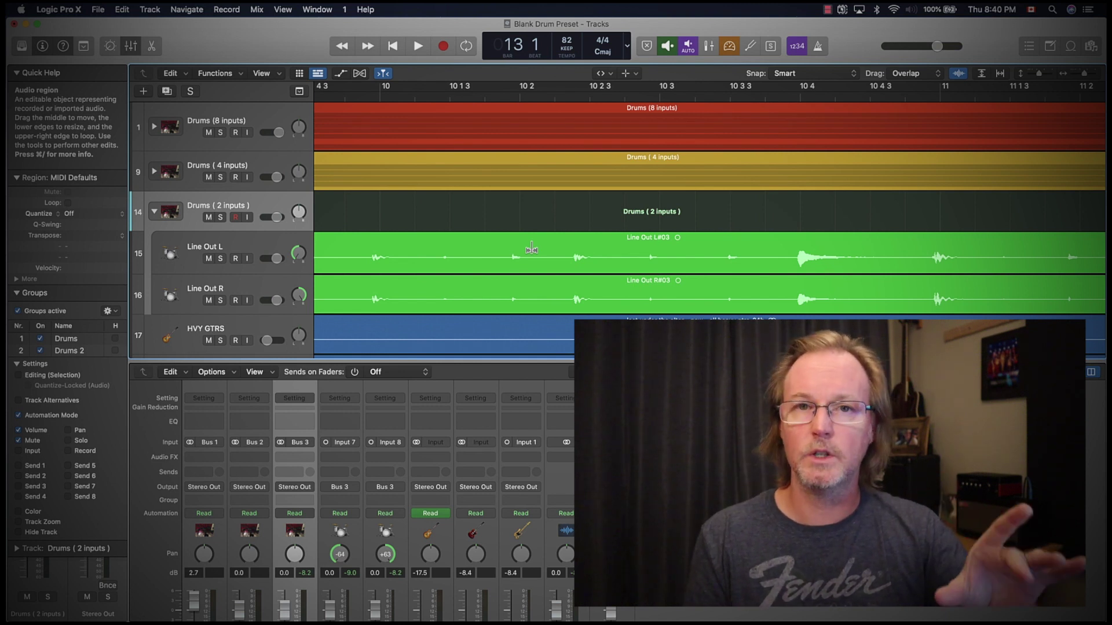
{"action": "scroll", "coordinate": [531, 249], "scroll_direction": "left", "scroll_amount": 8}
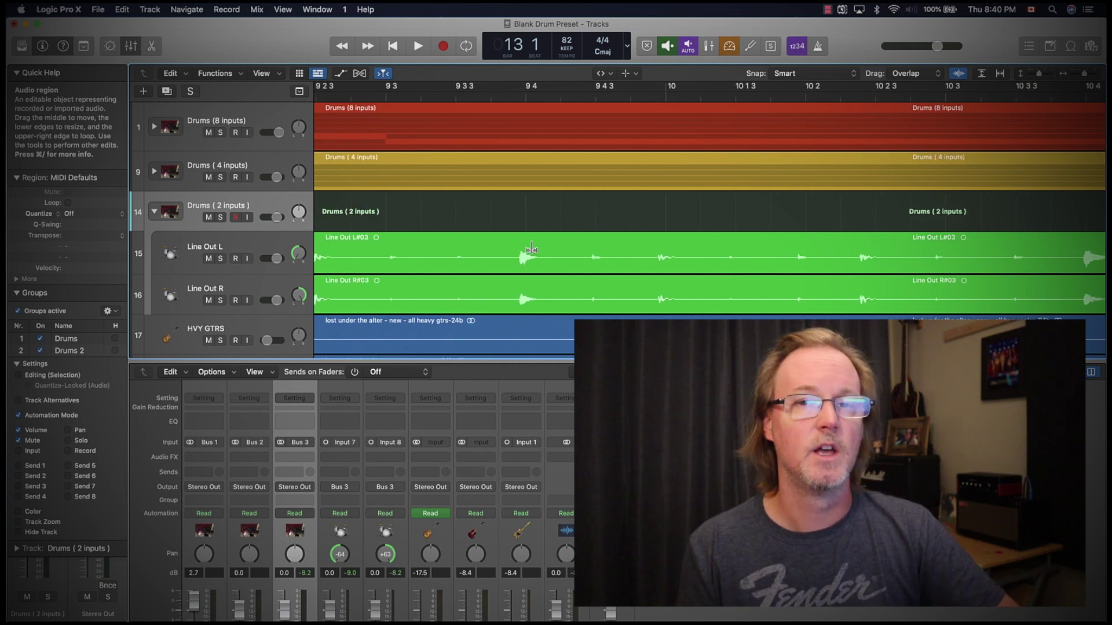
{"action": "scroll", "coordinate": [531, 249], "scroll_direction": "down", "scroll_amount": 2}
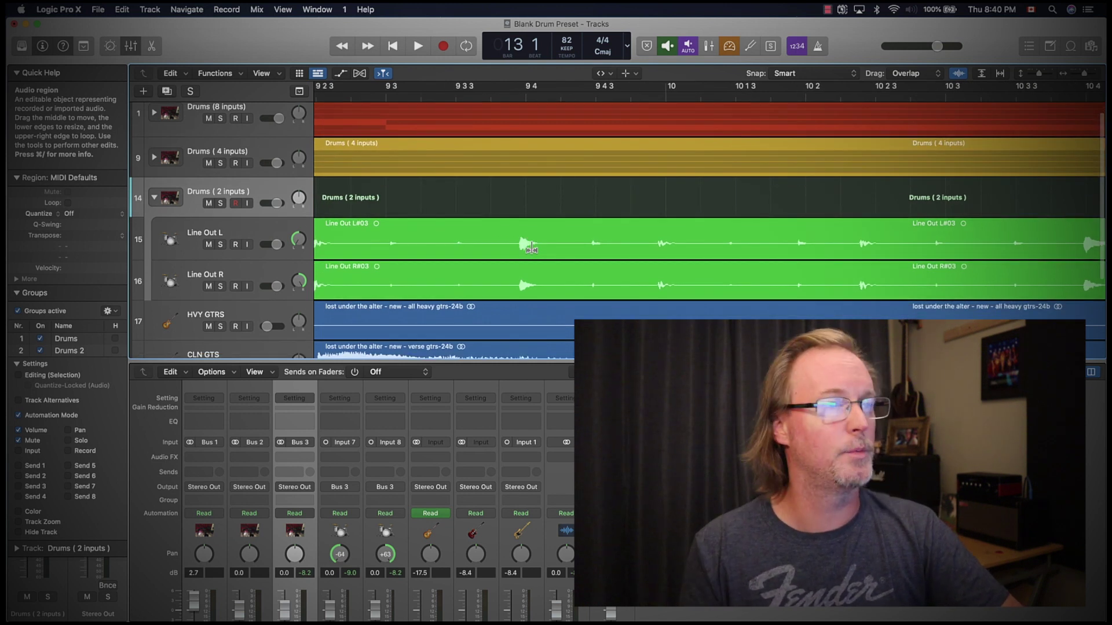
{"action": "key", "text": "super+Left"}
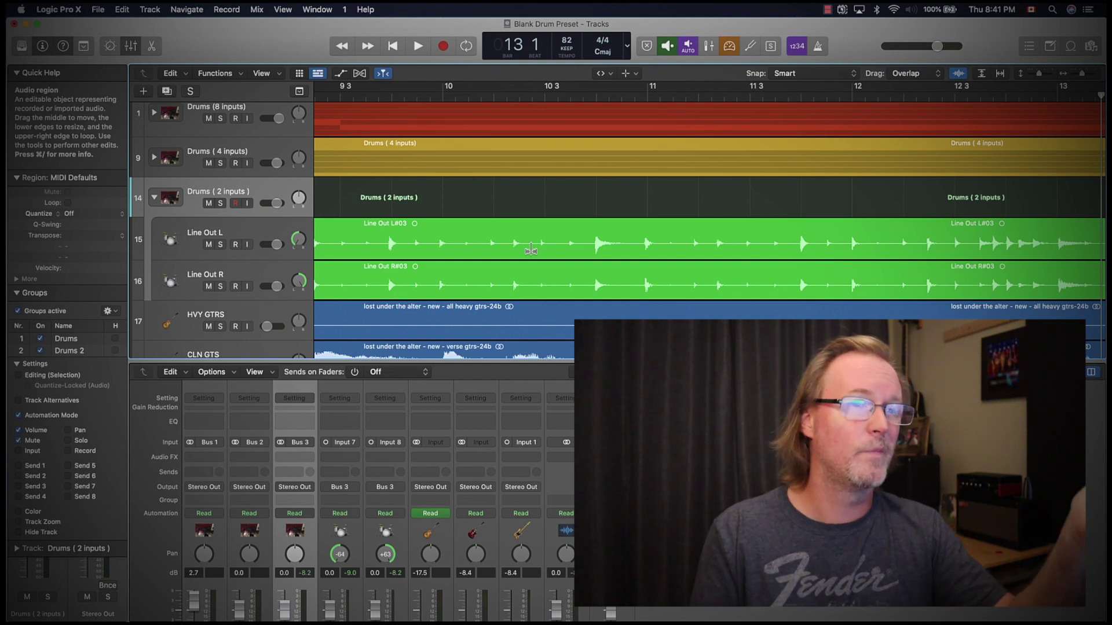
{"action": "key", "text": "super+Right"}
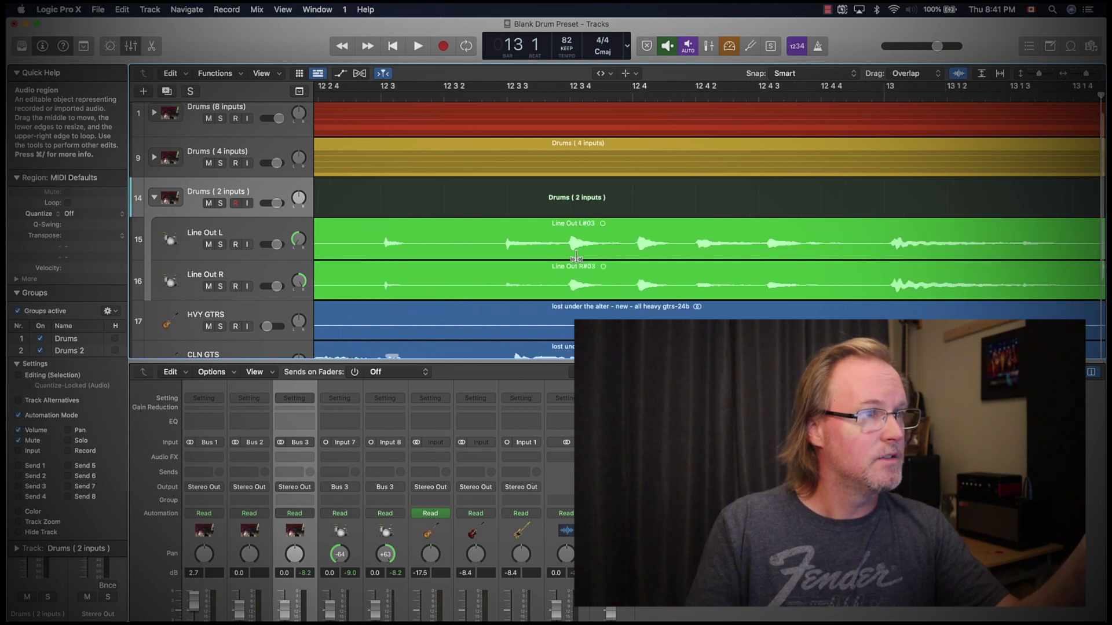
Step: Set a cycle range in bar 1 from about beat 2 to just before bar 2, over the opening drum hits
{"action": "scroll", "coordinate": [576, 257], "scroll_direction": "left", "scroll_amount": 20}
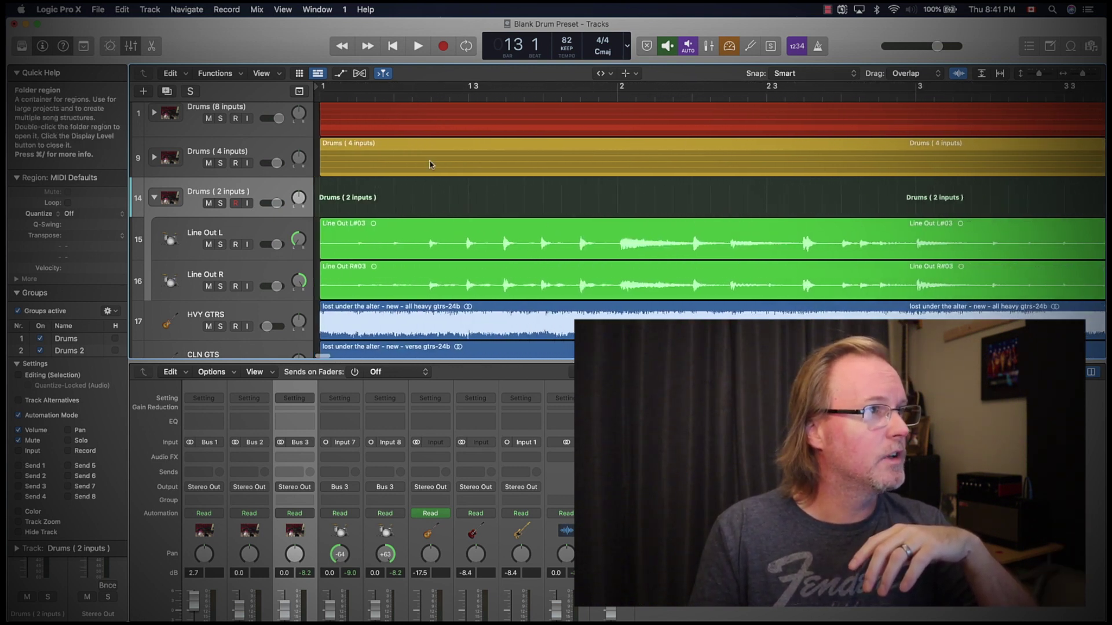
{"action": "left_click_drag", "start_coordinate": [404, 90], "coordinate": [617, 88]}
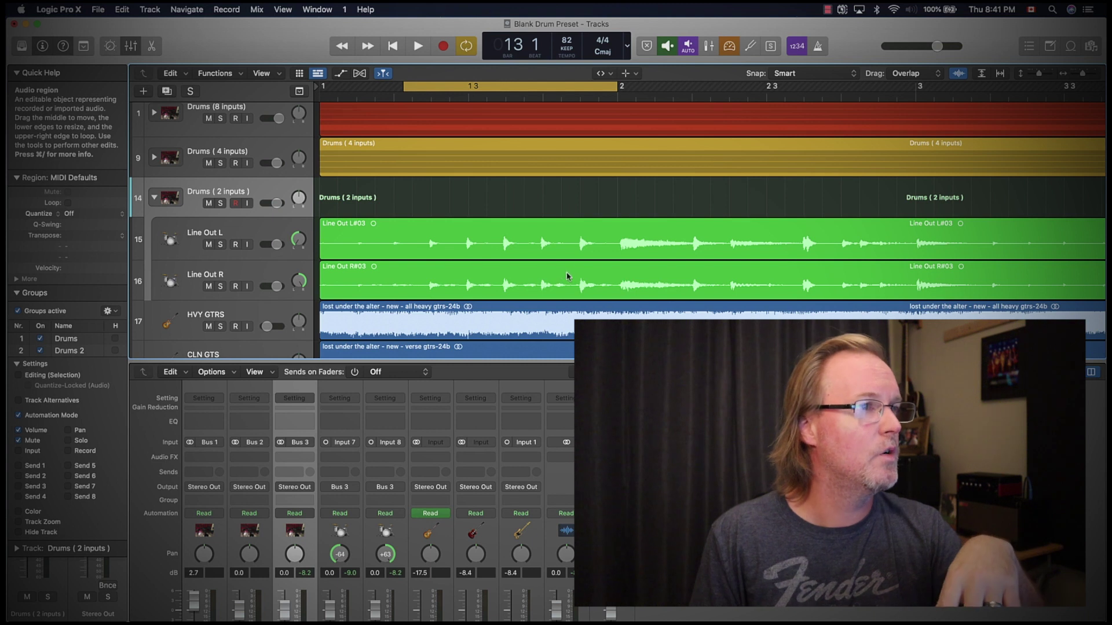
{"action": "key", "text": "super+Right"}
{"action": "key", "text": "super+Right"}
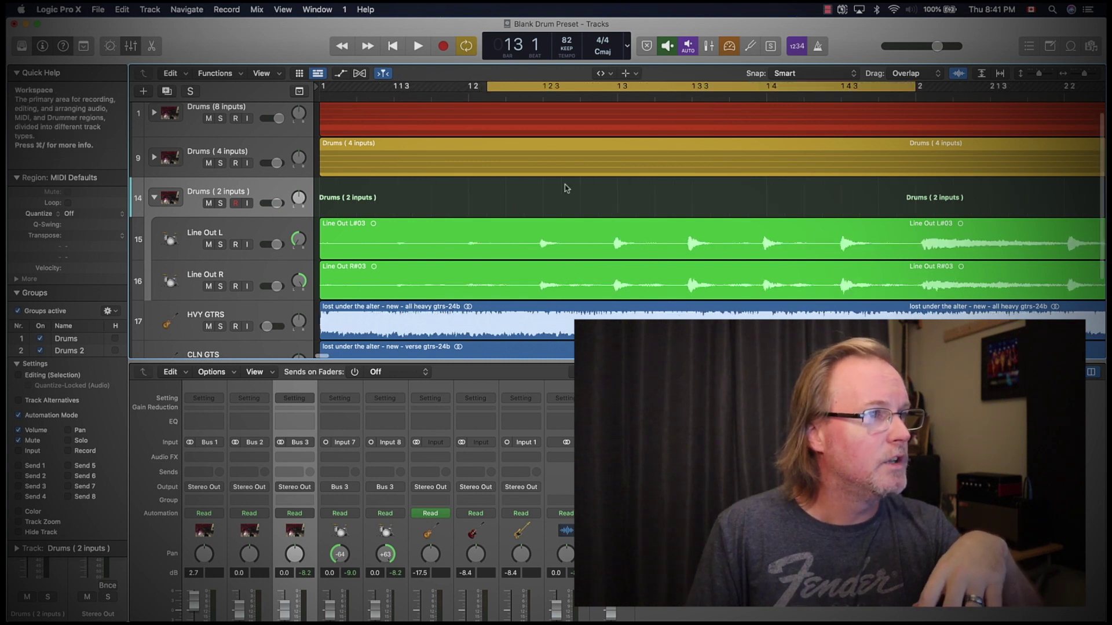